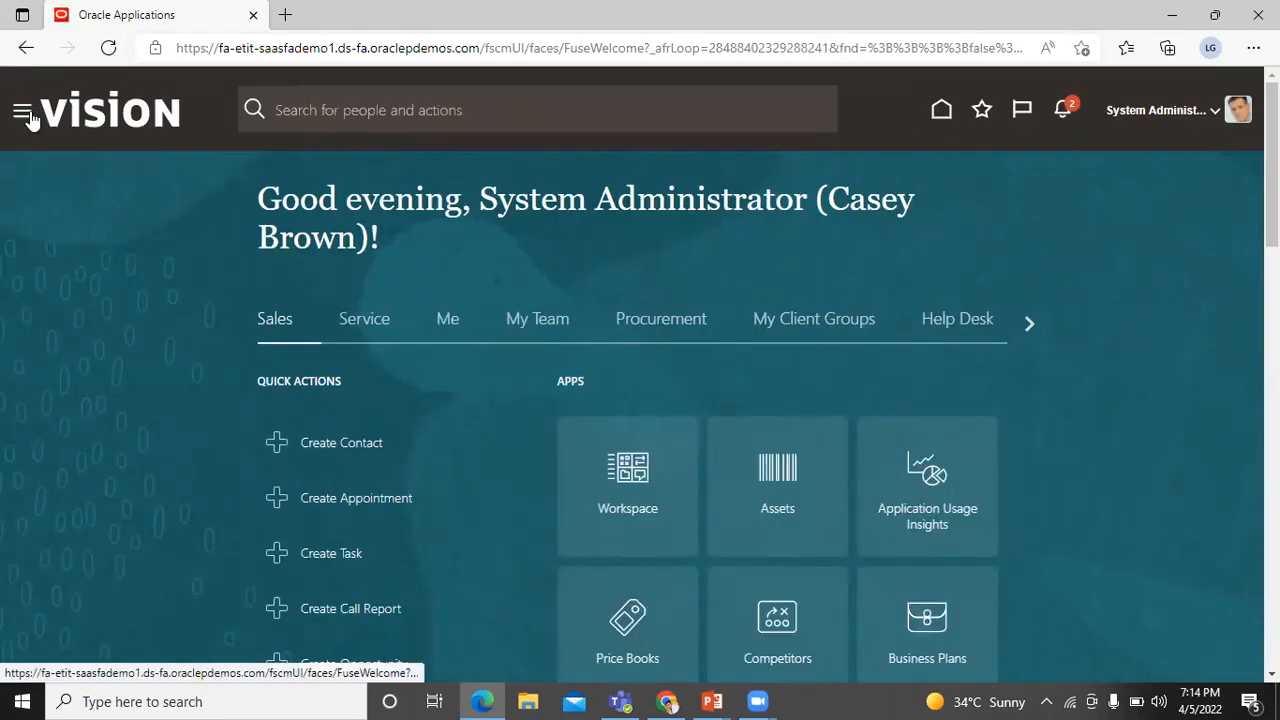
- Open the Price Books page from the Sales applications
click(24, 113)
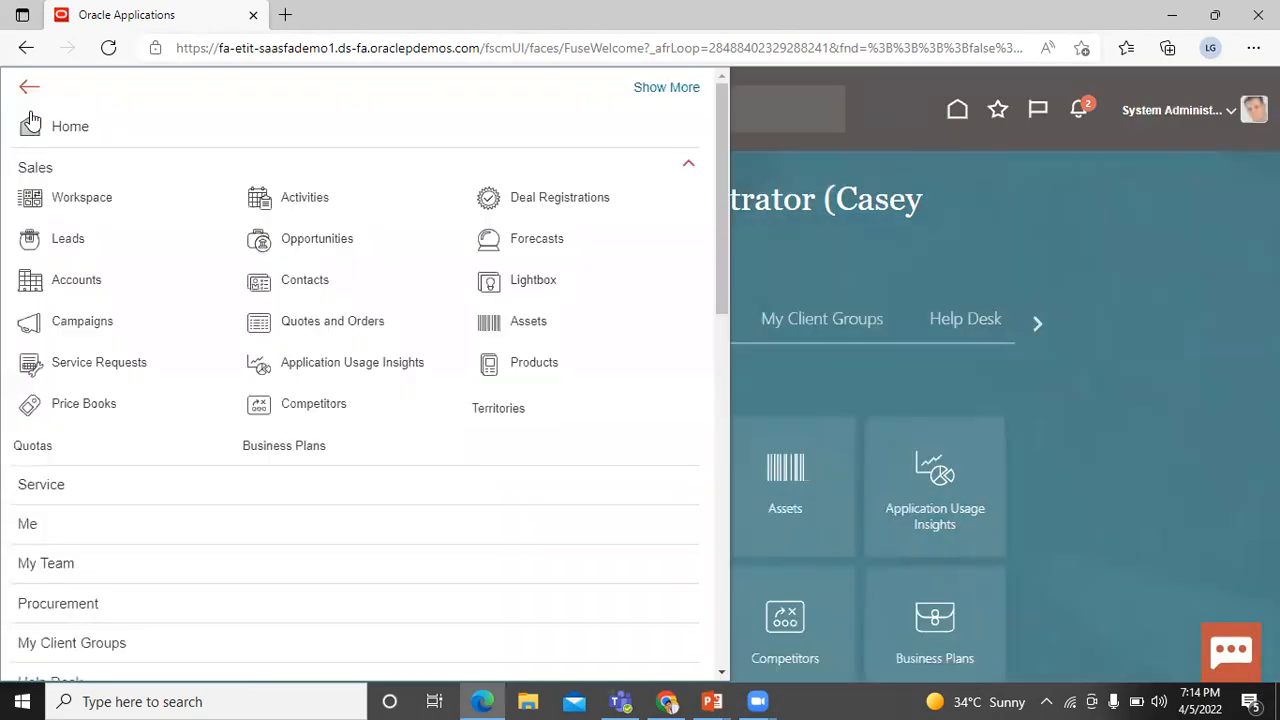
click(68, 170)
click(68, 170)
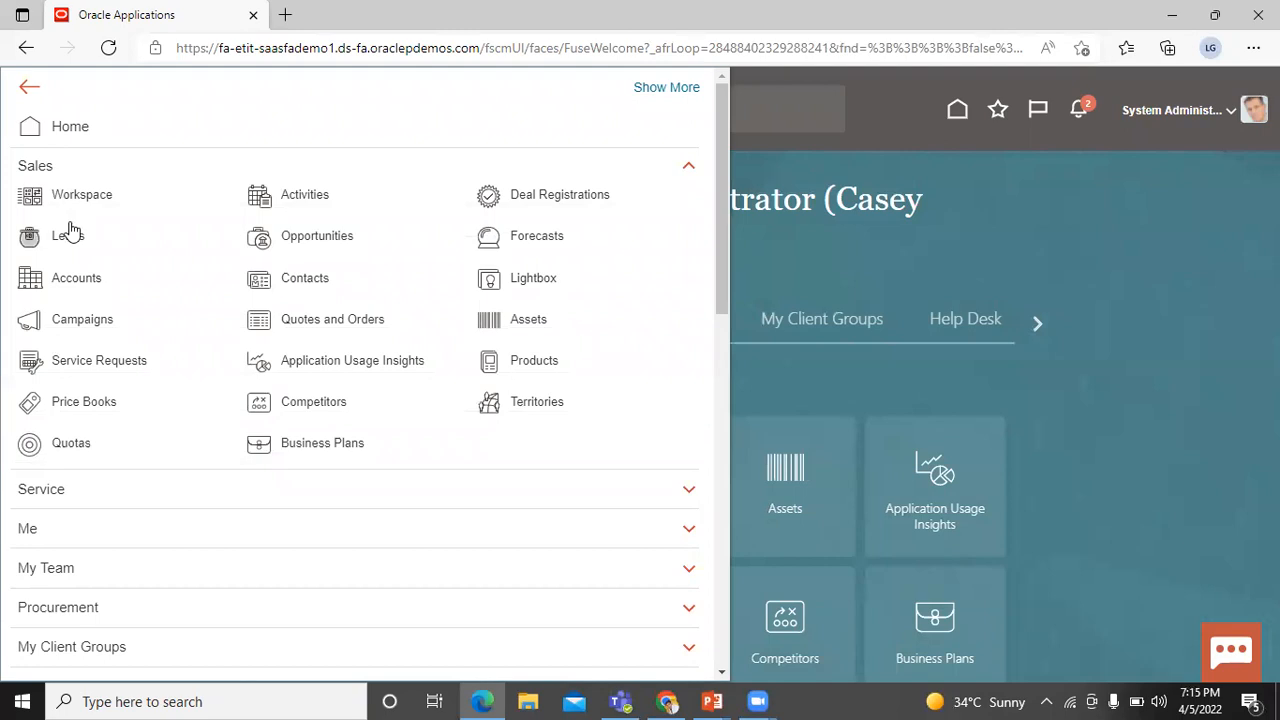
click(88, 403)
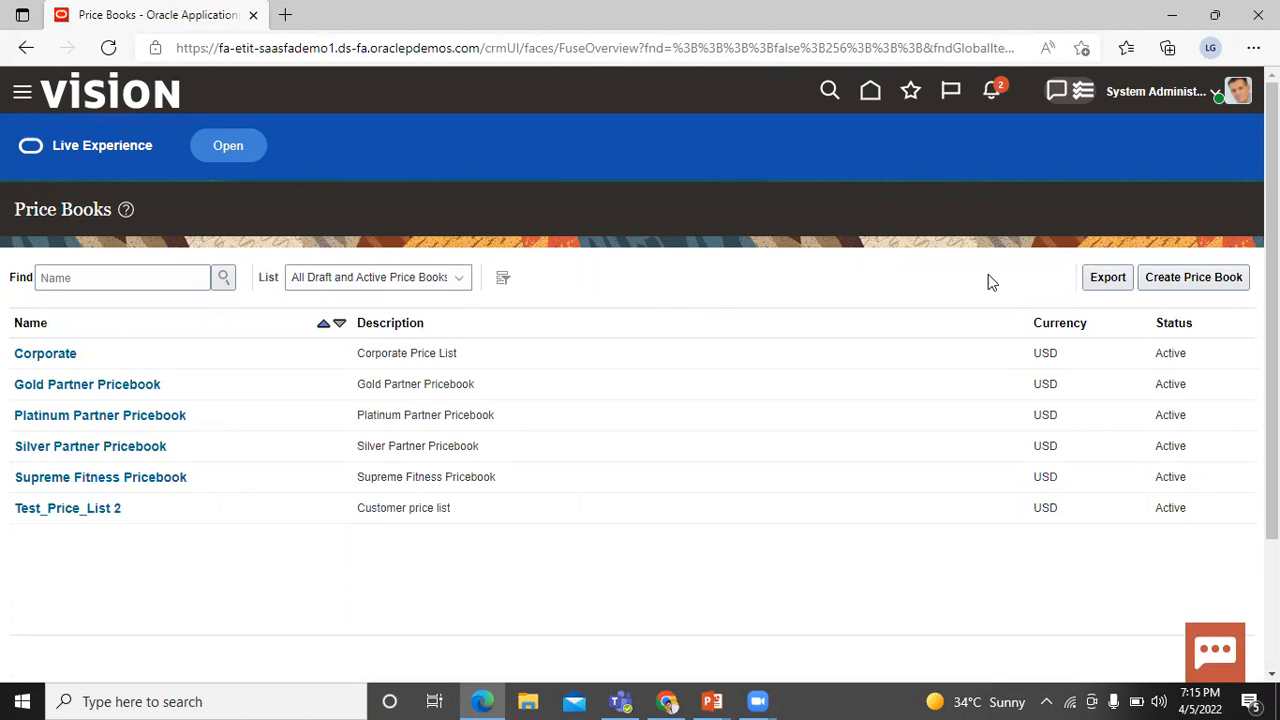
- Start a new price book in USD and name it Customer_Price_List
click(1189, 280)
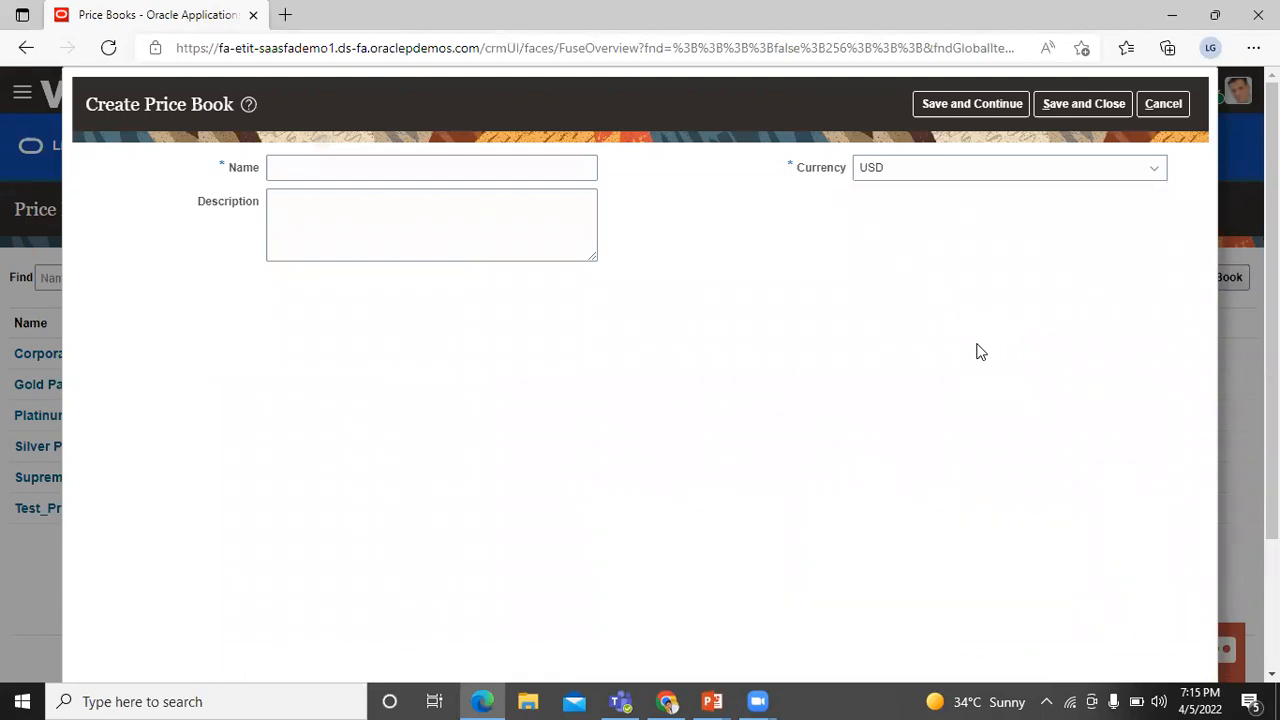
click(429, 174)
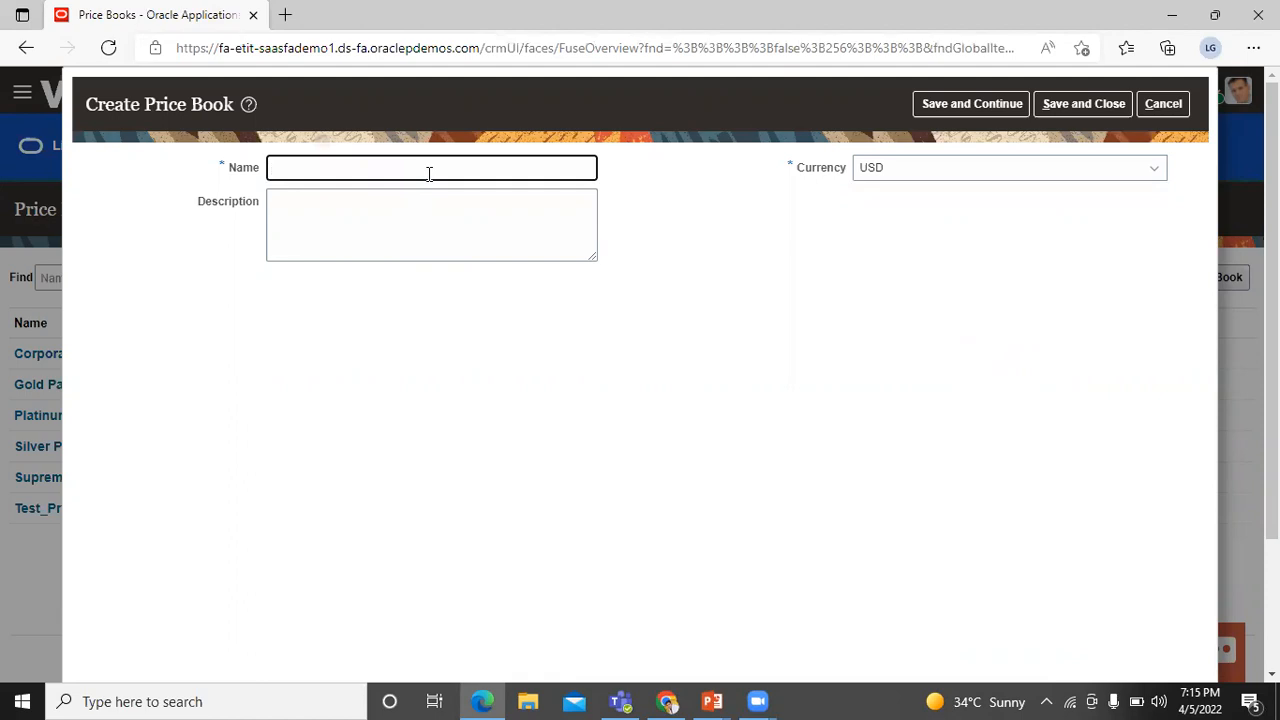
text(Customer_Price_List)
click(649, 229)
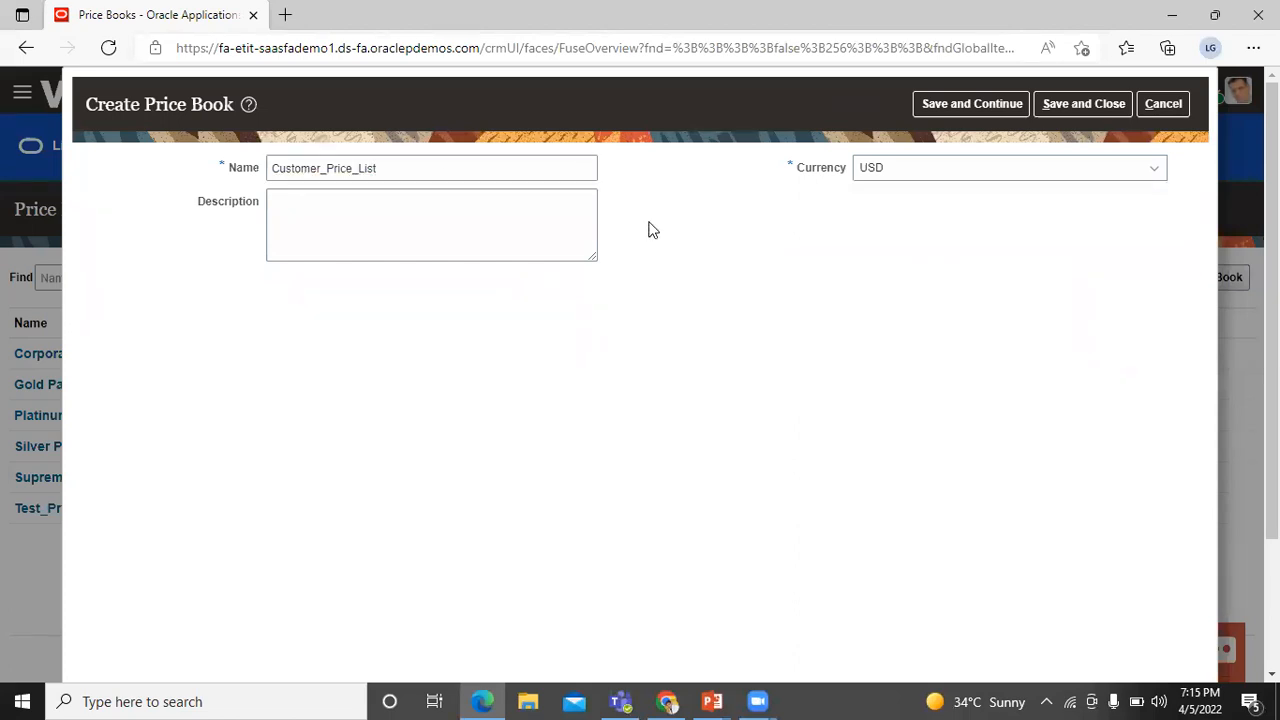
- Enter the description "This is the BISP Customer Price List" and save and close the new price book
click(416, 213)
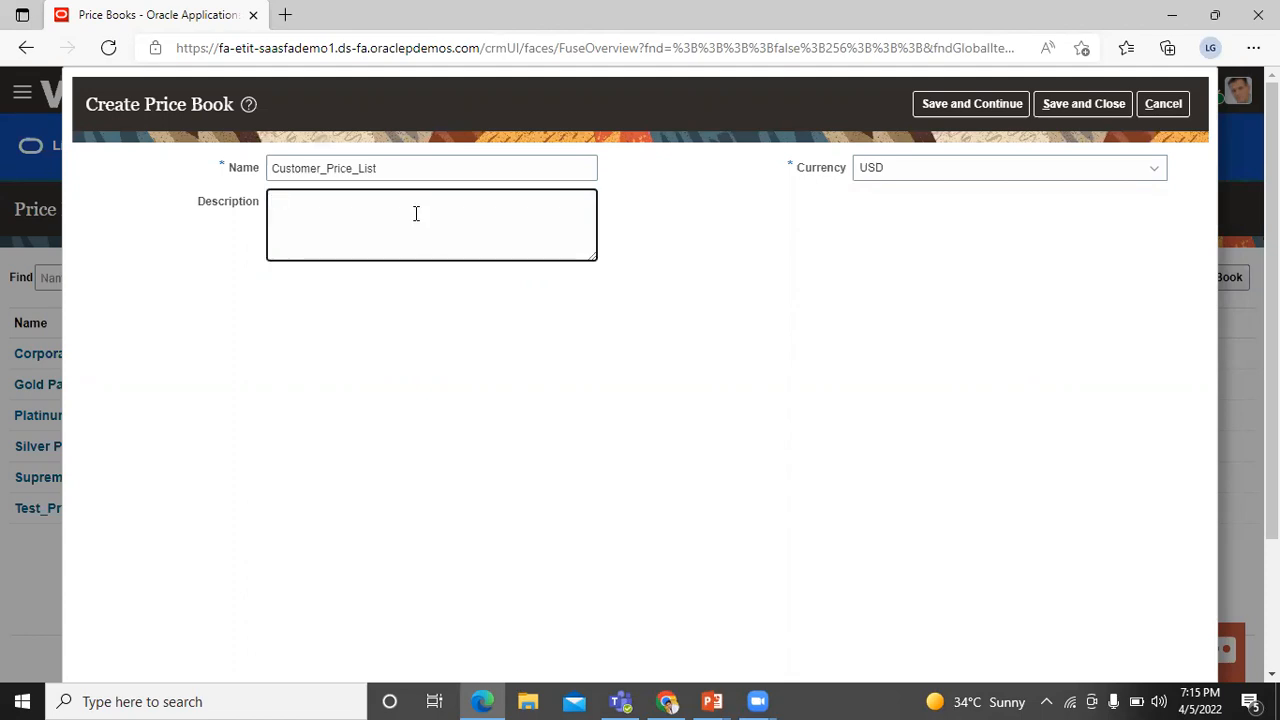
text(This is the BISP Cu)
key(BackSpace)
text(ustomer pr)
key(BackSpace)
key(BackSpace)
text(Pri)
key(BackSpace)
key(BackSpace)
key(BackSpace)
text(Price )
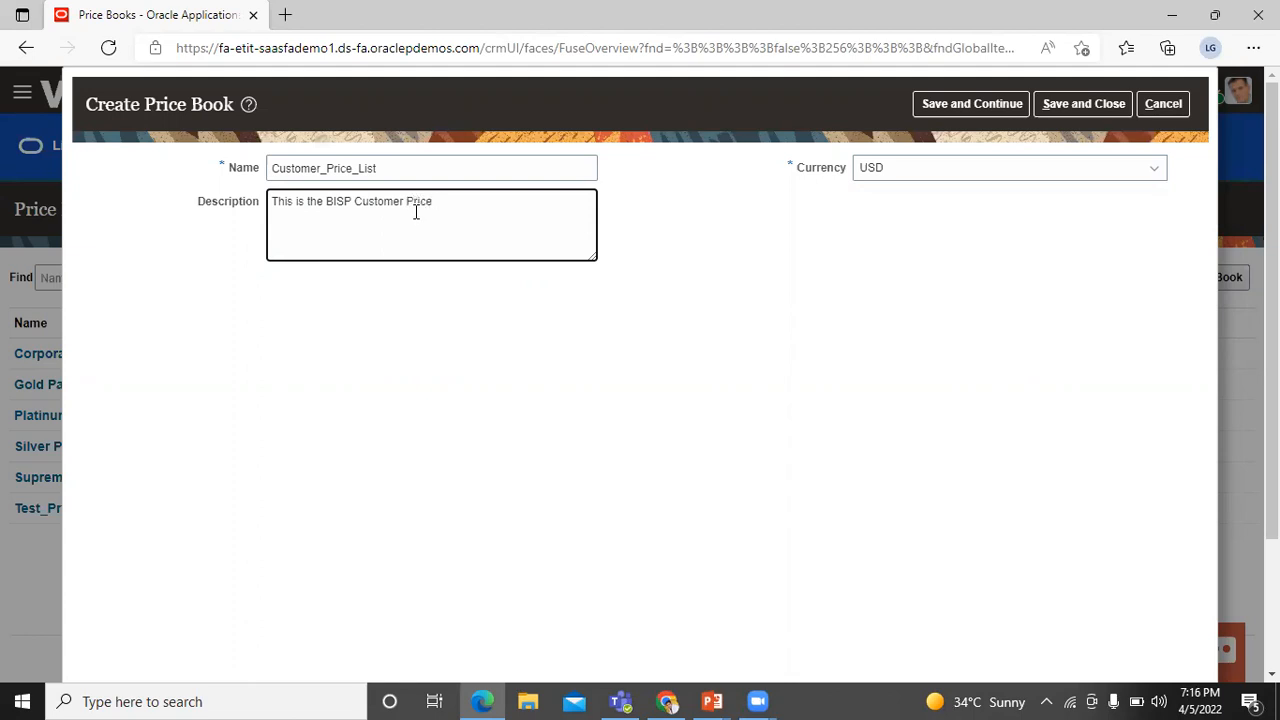
text(B)
key(BackSpace)
text(List)
click(705, 258)
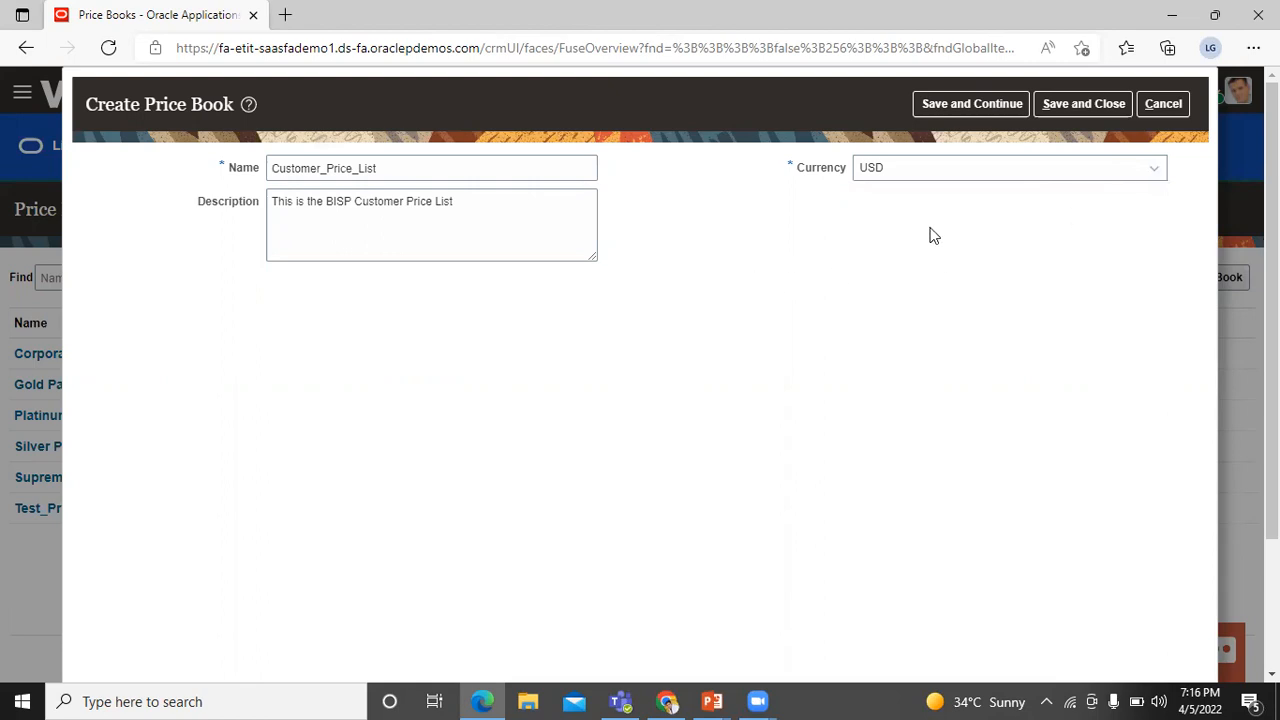
click(1087, 104)
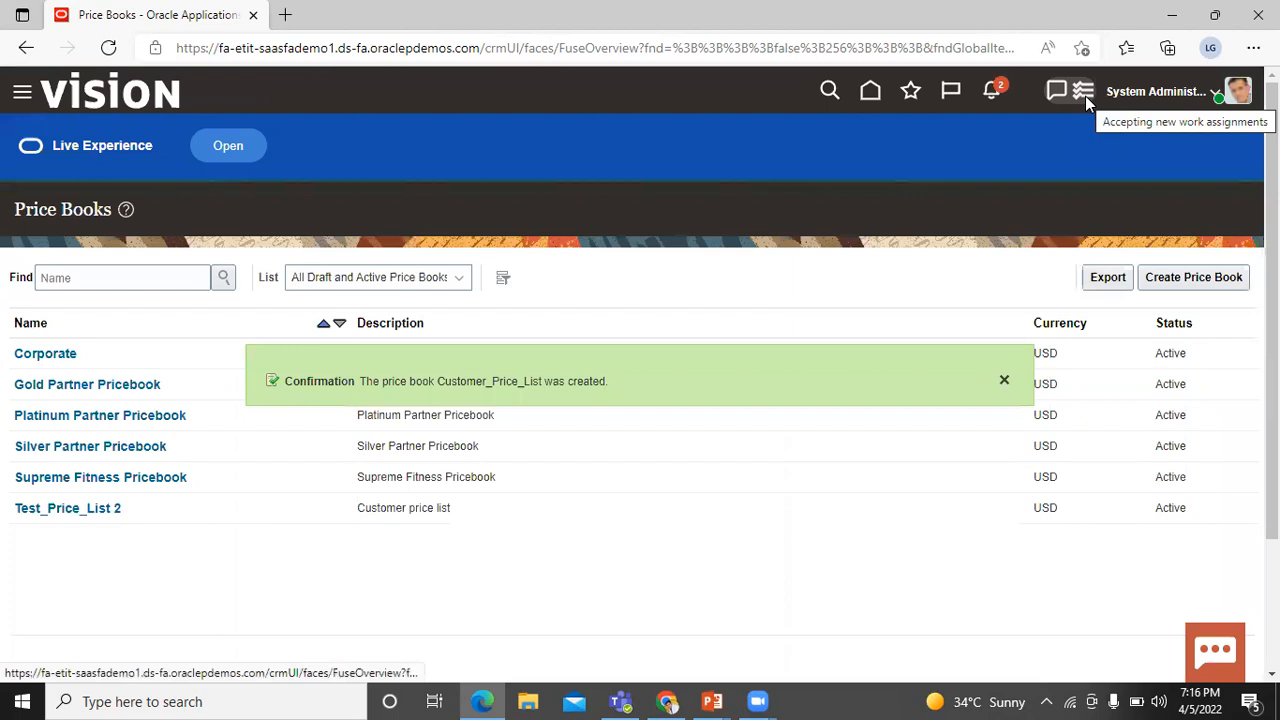
- Dismiss the creation confirmation and reopen the Price Books page to refresh its list
click(1003, 380)
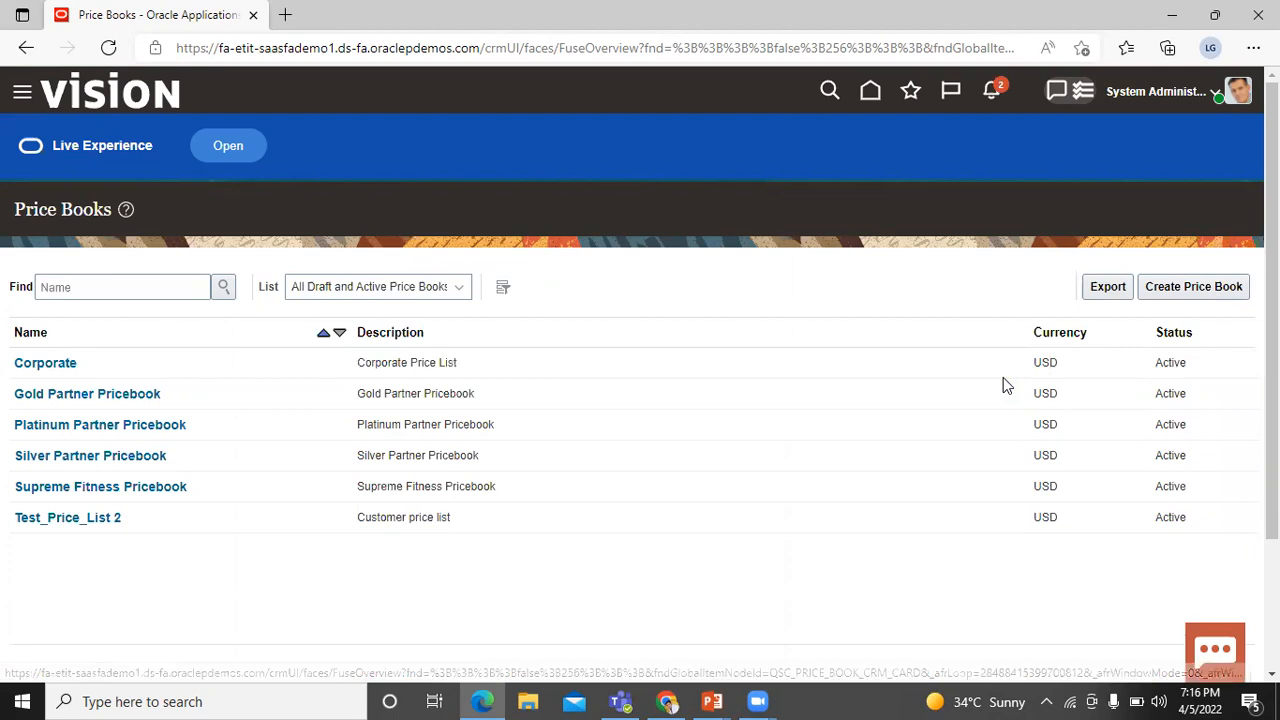
click(108, 50)
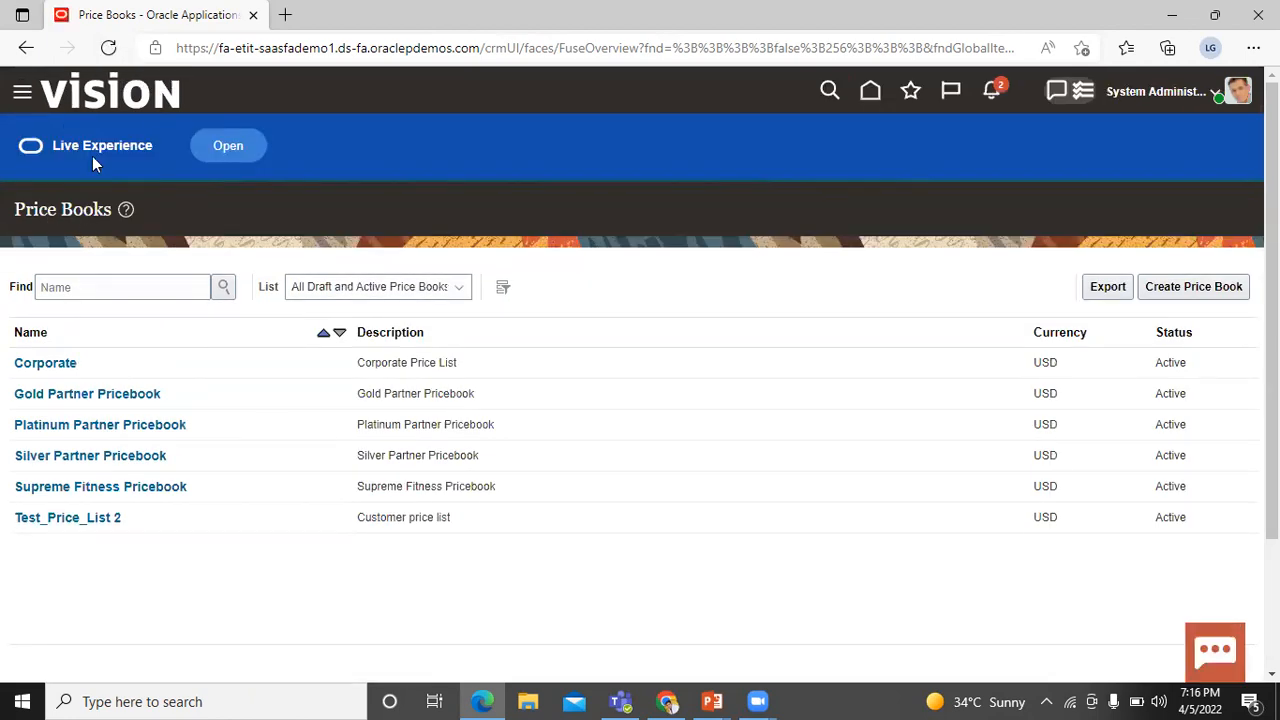
click(22, 96)
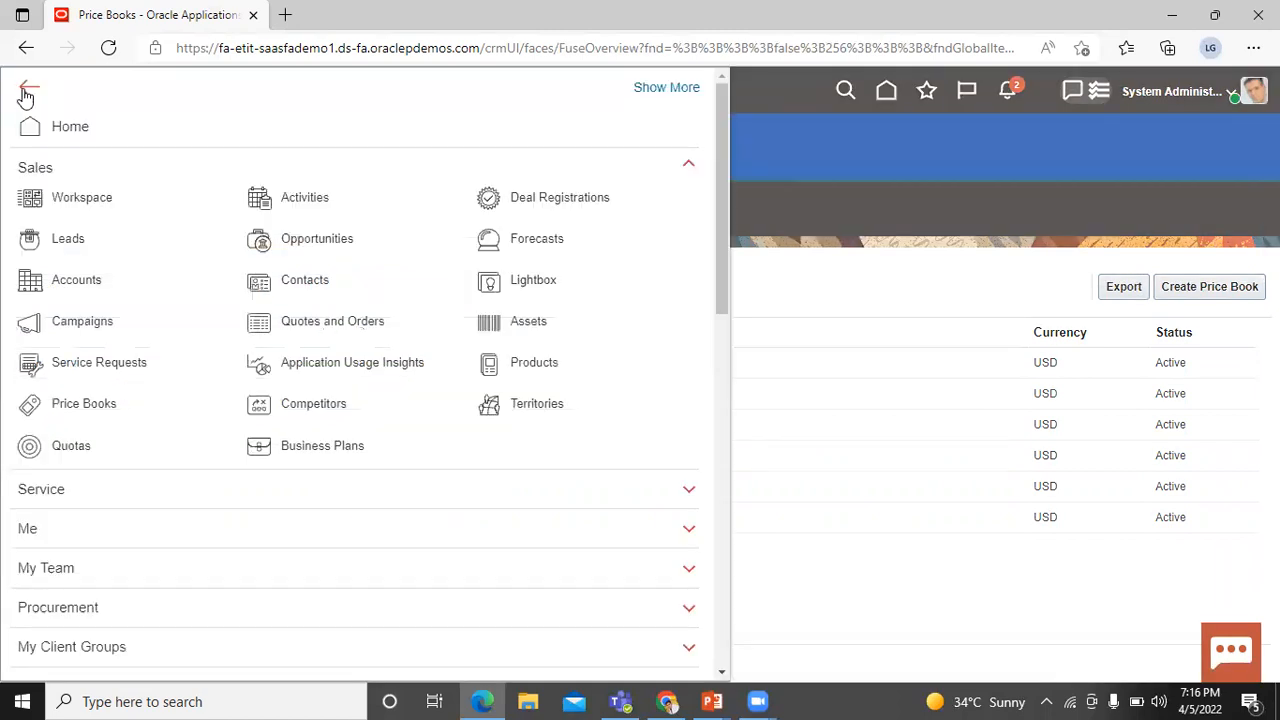
click(86, 404)
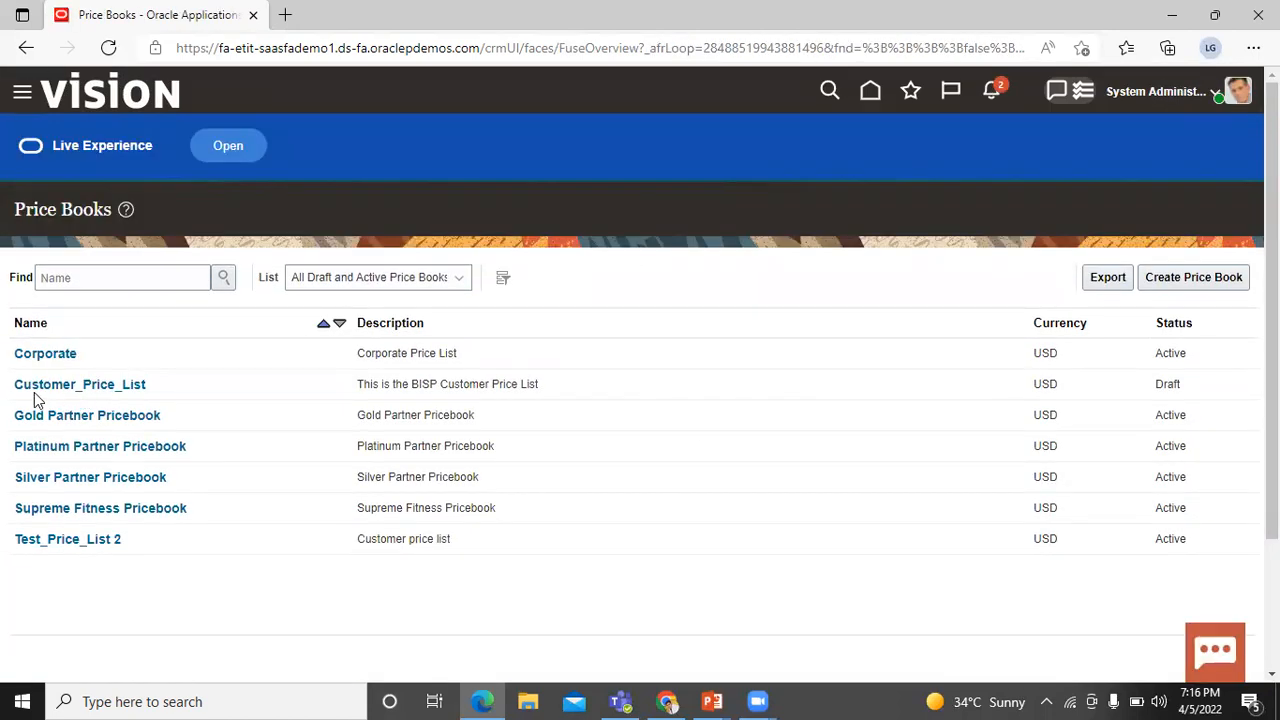
- Open the Customer_Price_List price book and examine the available status options
click(131, 384)
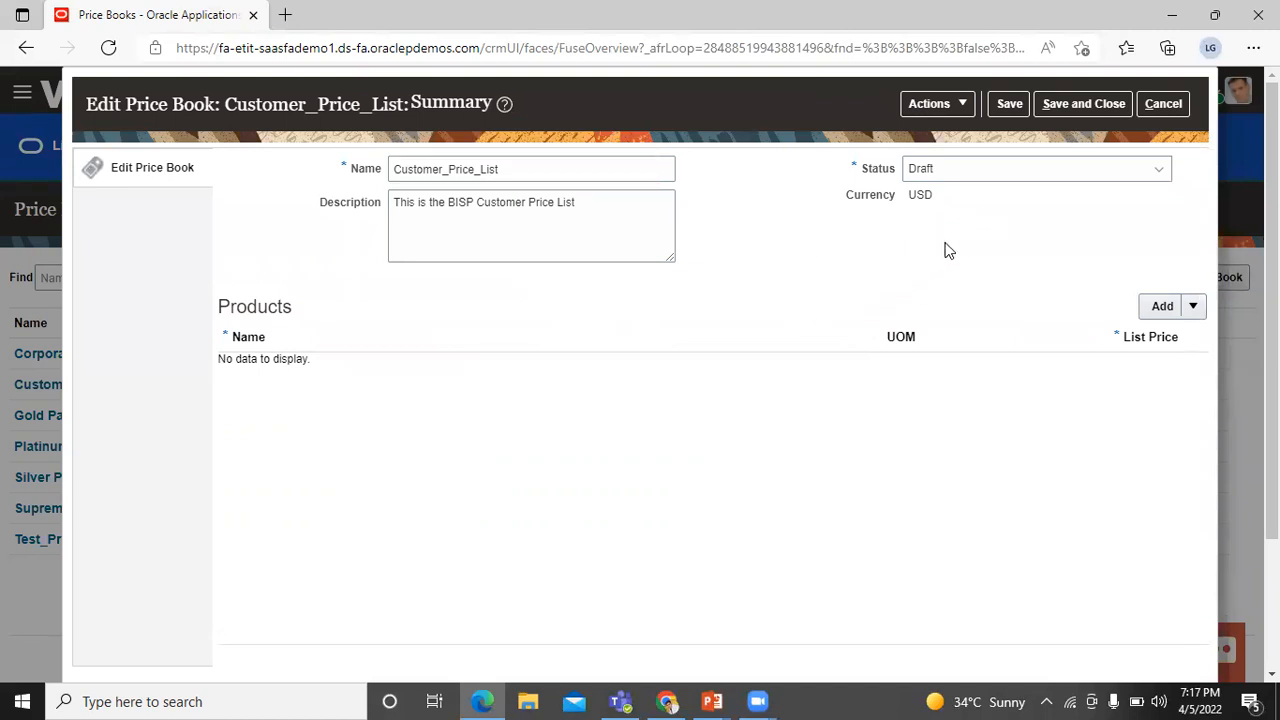
click(1165, 175)
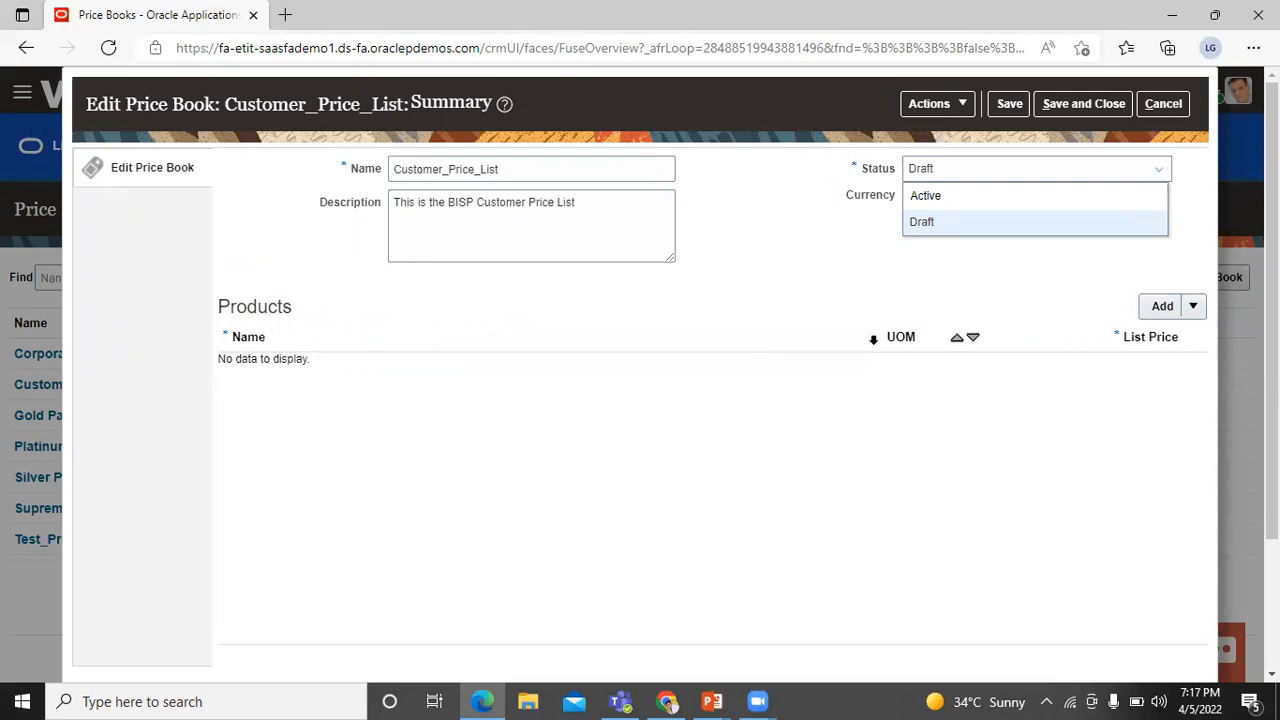
click(812, 261)
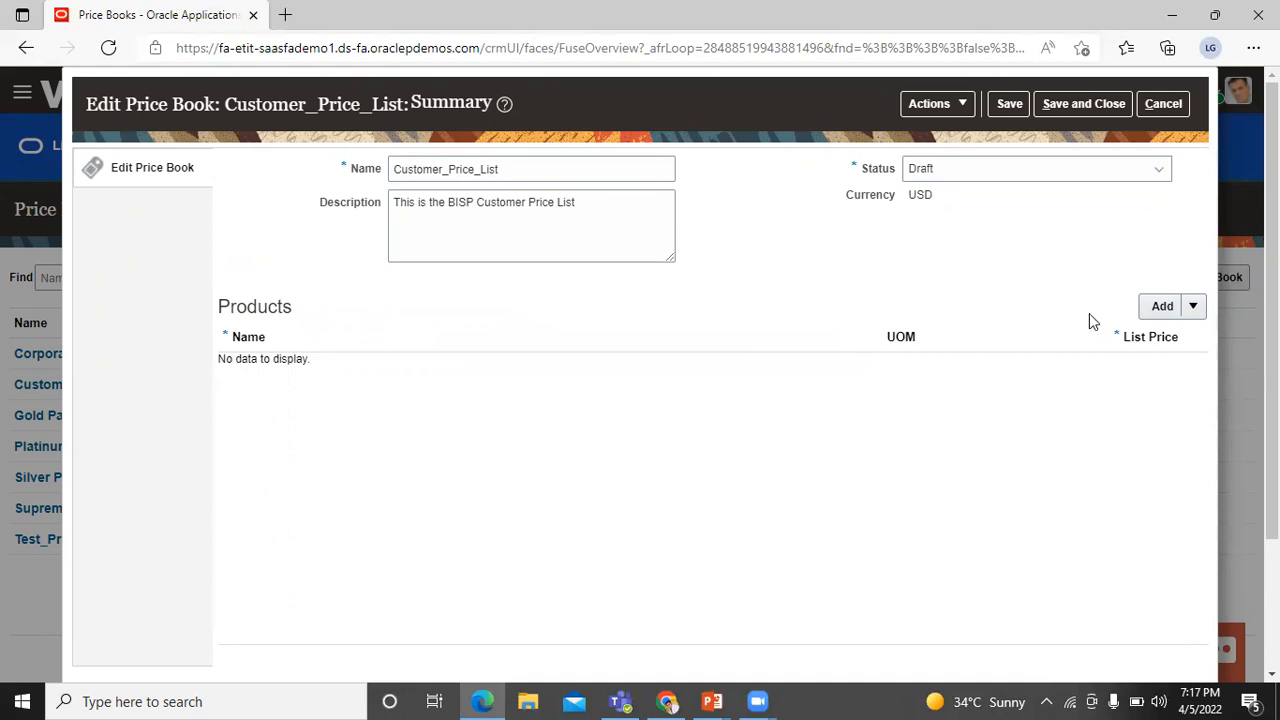
- Add a product line to the price book, searching for names starting with "laptop" and selecting the Laptop product
click(1162, 308)
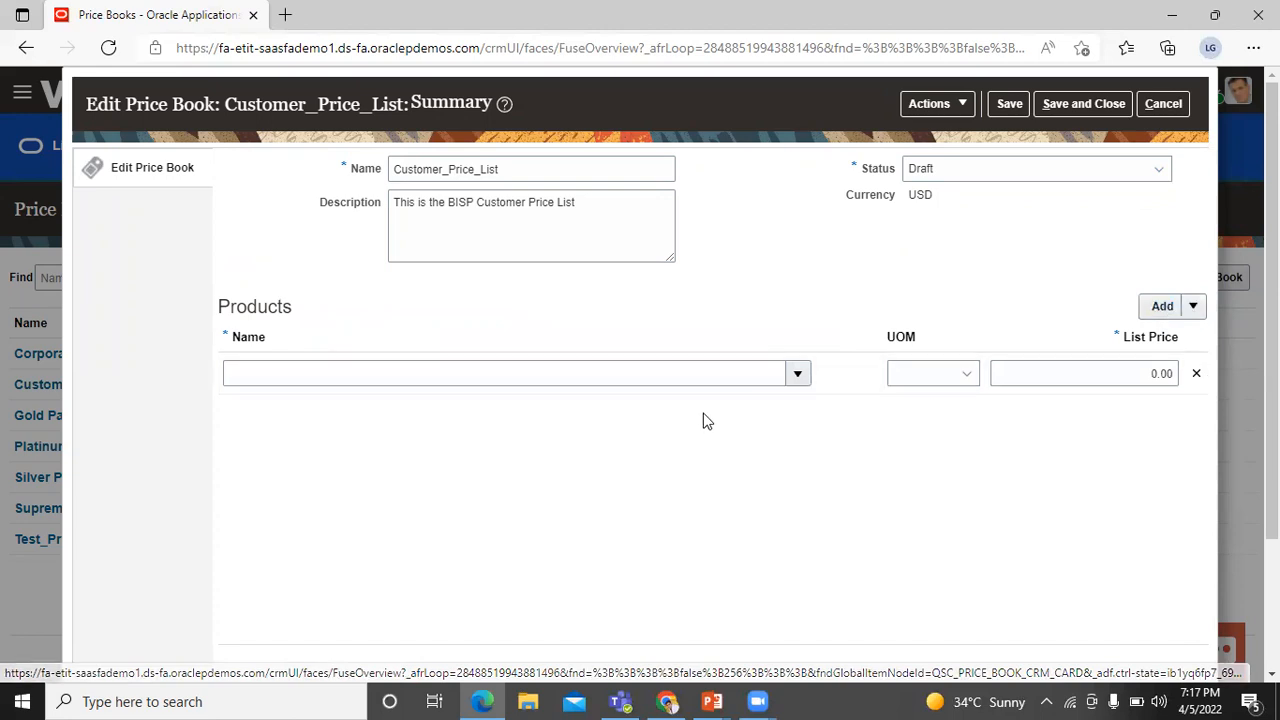
click(800, 373)
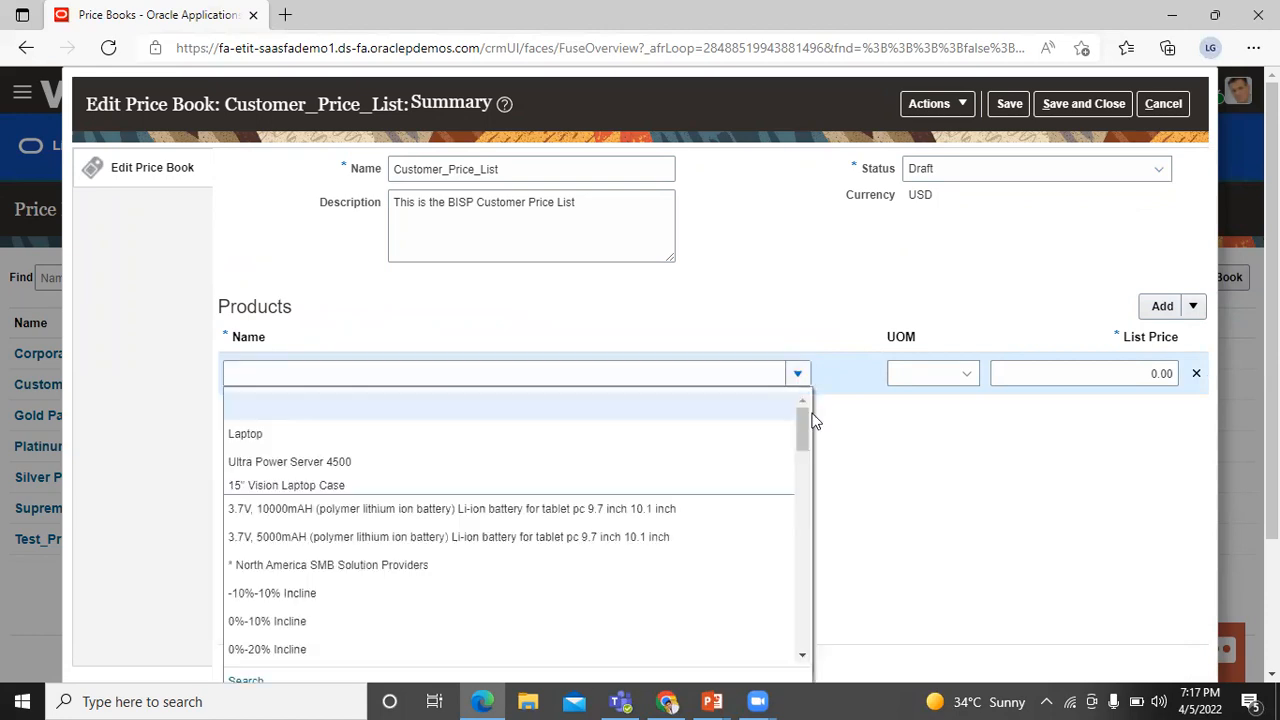
drag(1272, 320, 1272, 393)
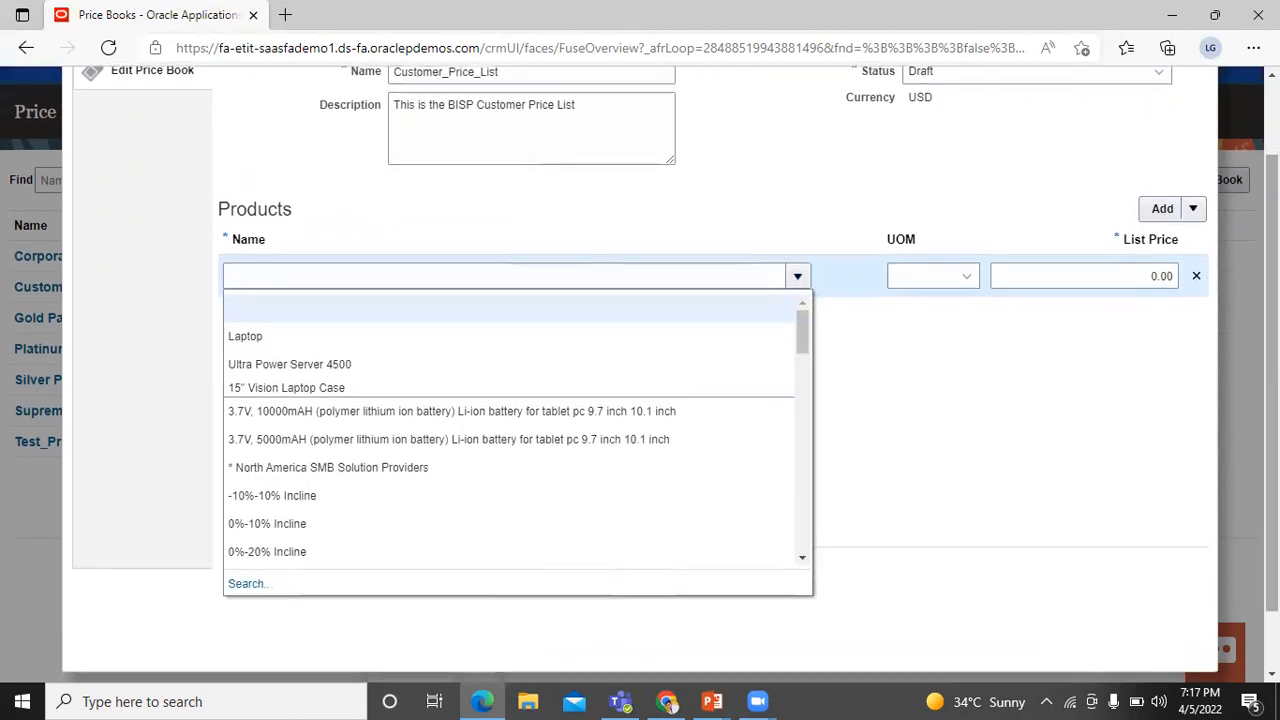
click(240, 586)
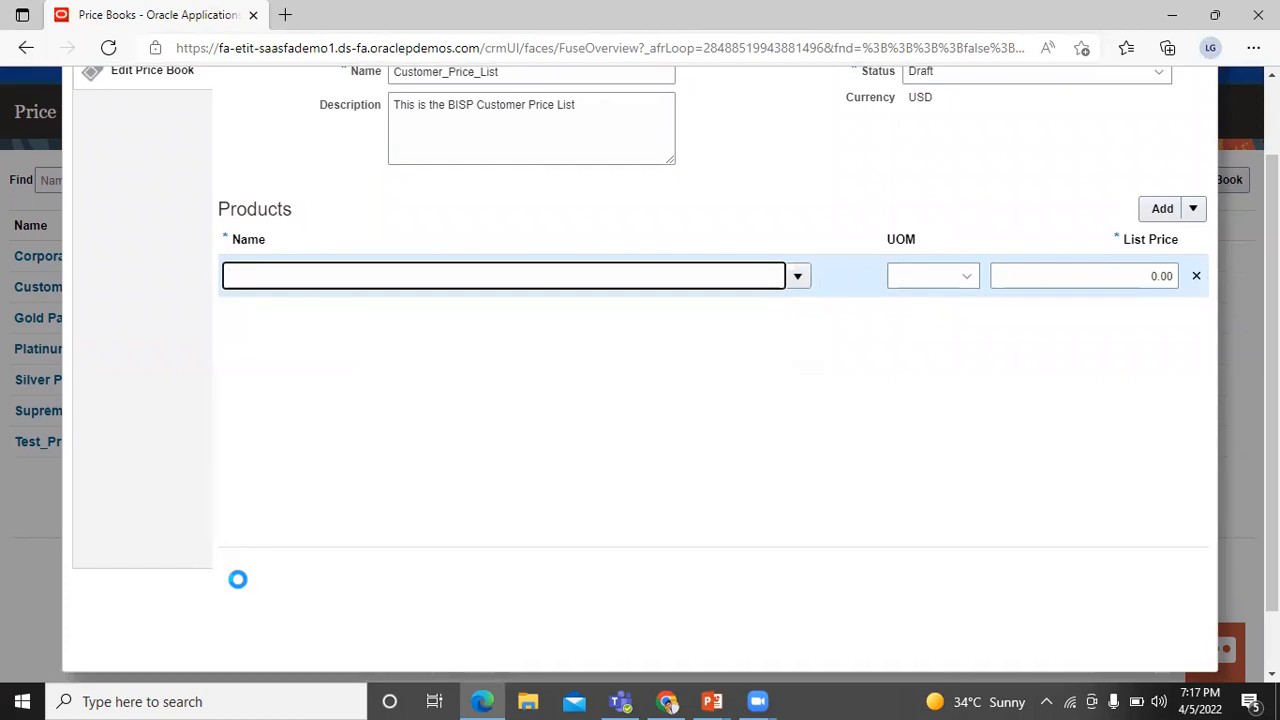
click(435, 218)
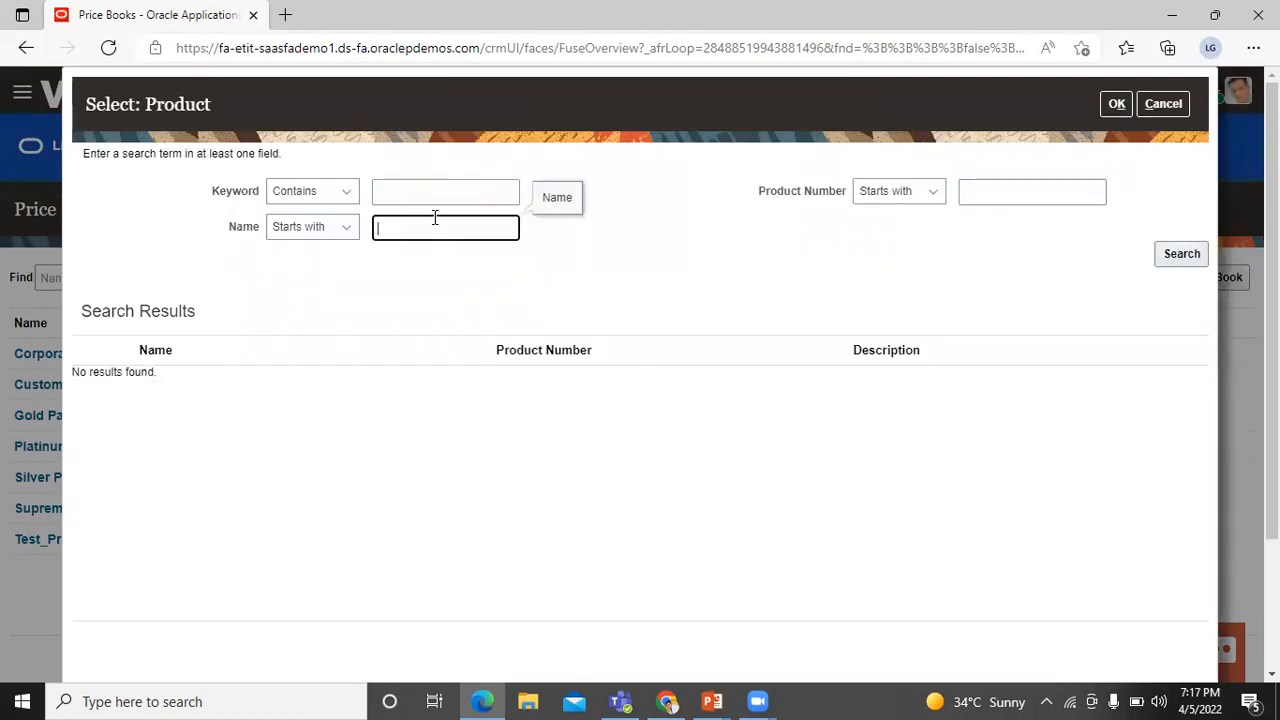
text(laptop)
click(1176, 254)
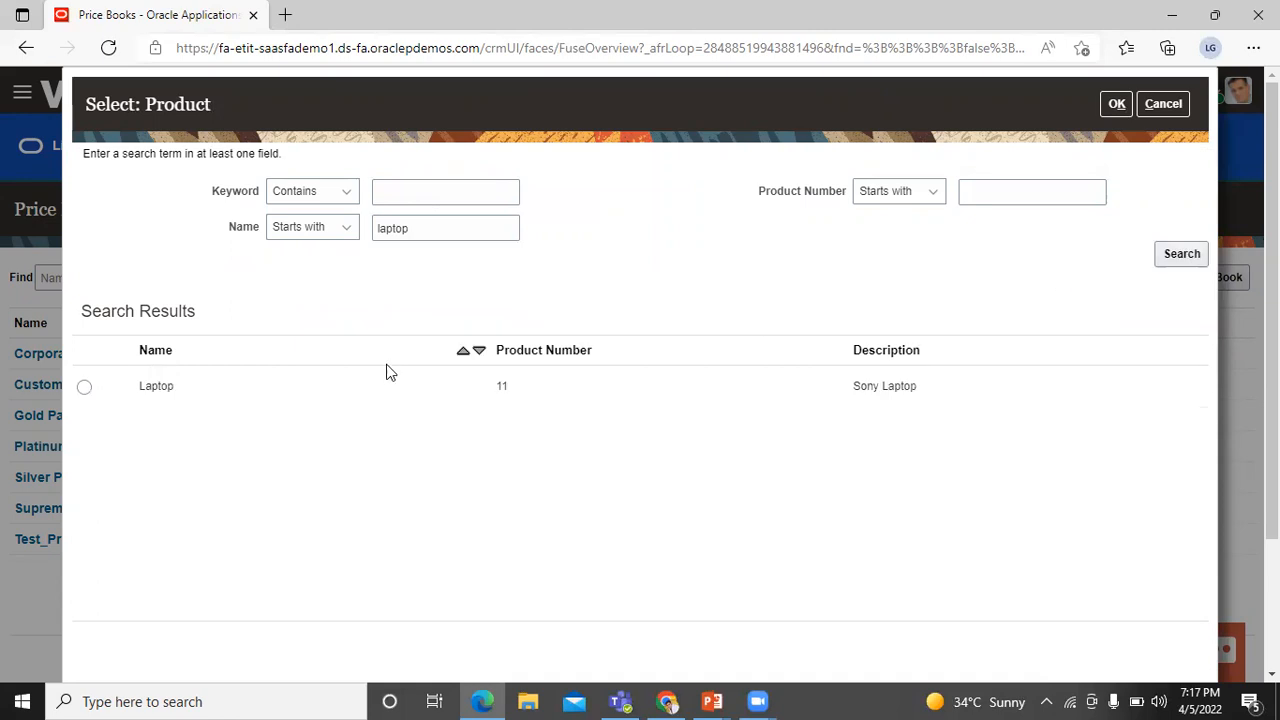
click(85, 390)
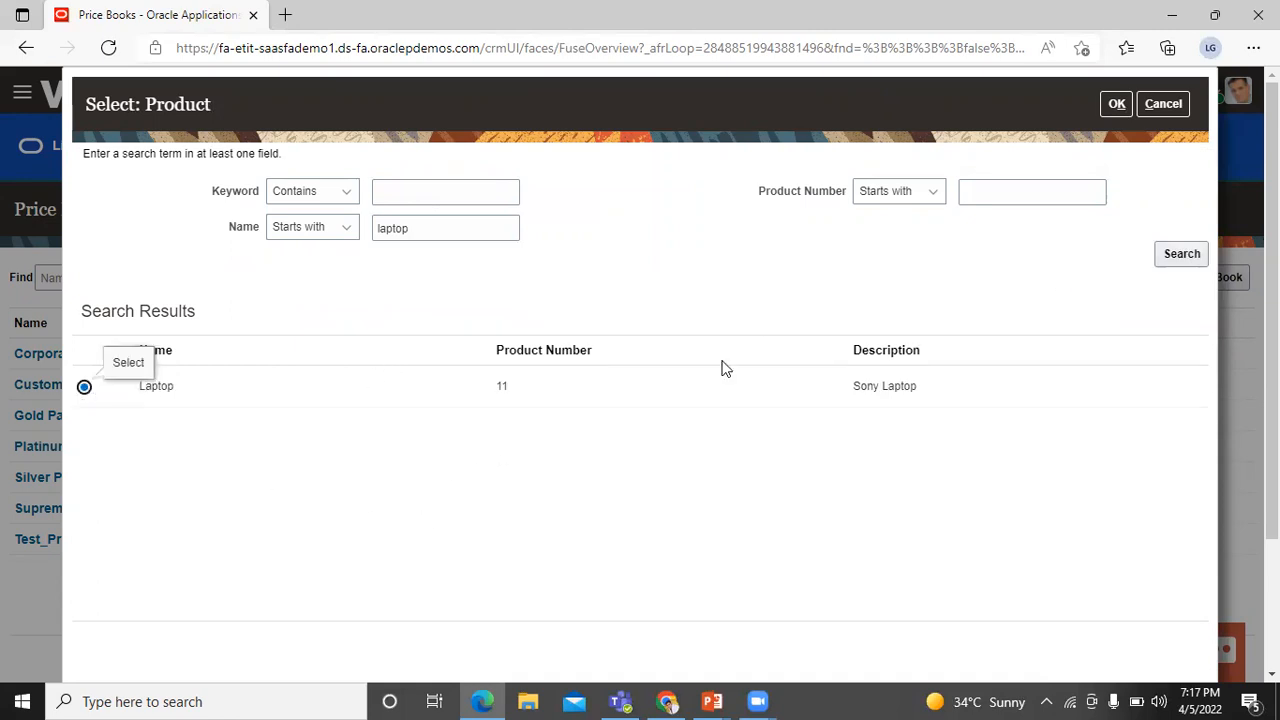
click(1118, 104)
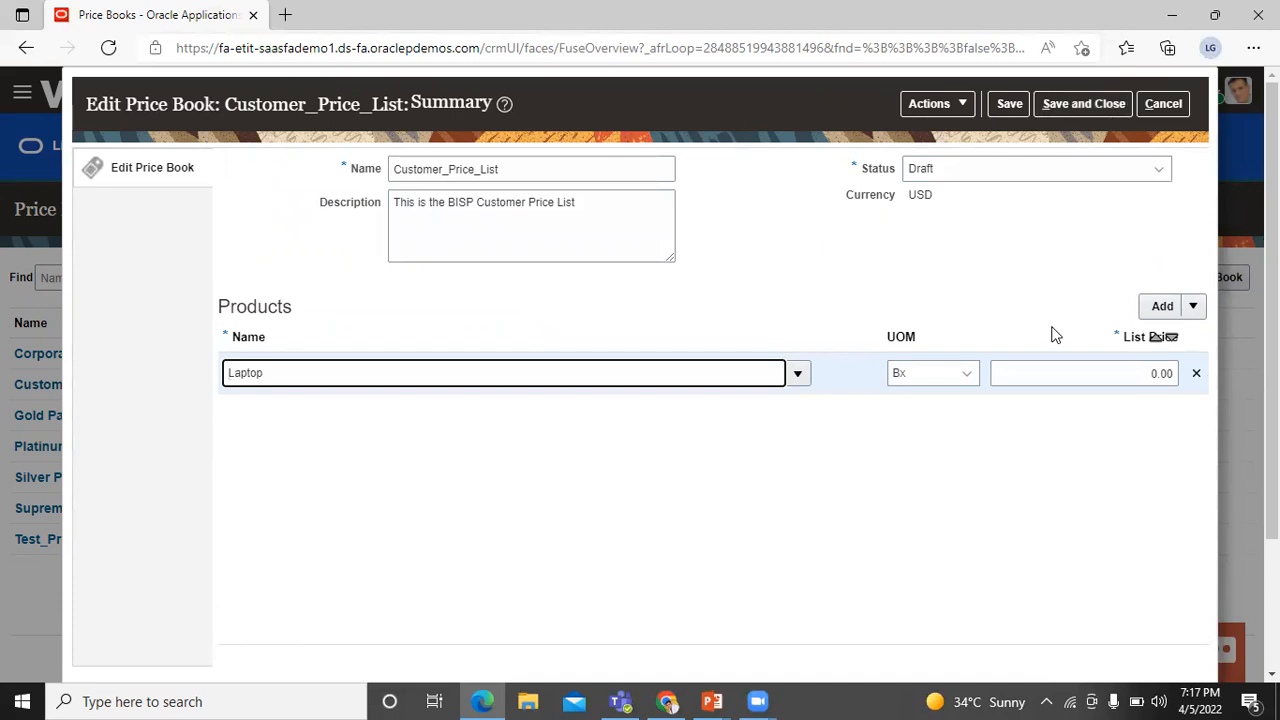
- Set the Laptop's list price to 50000 and save and close the price book
click(1138, 373)
drag(1138, 373, 1193, 350)
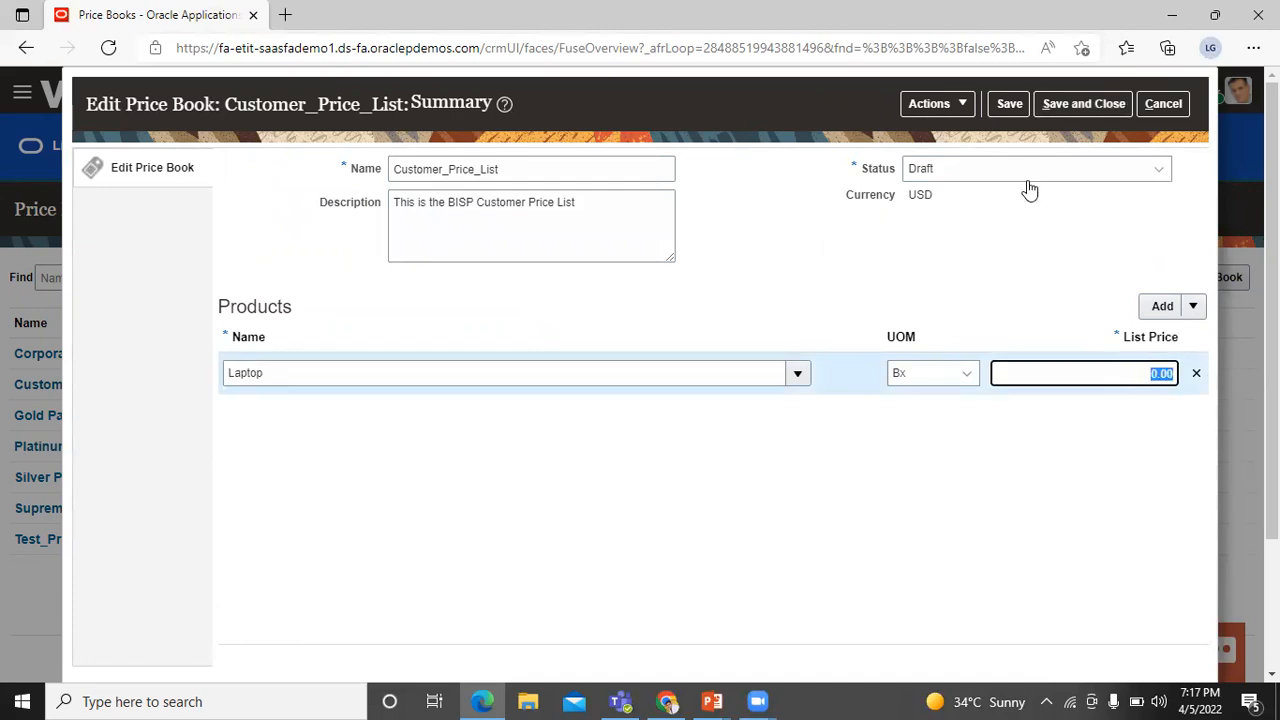
key(BackSpace)
text(50000)
click(1087, 105)
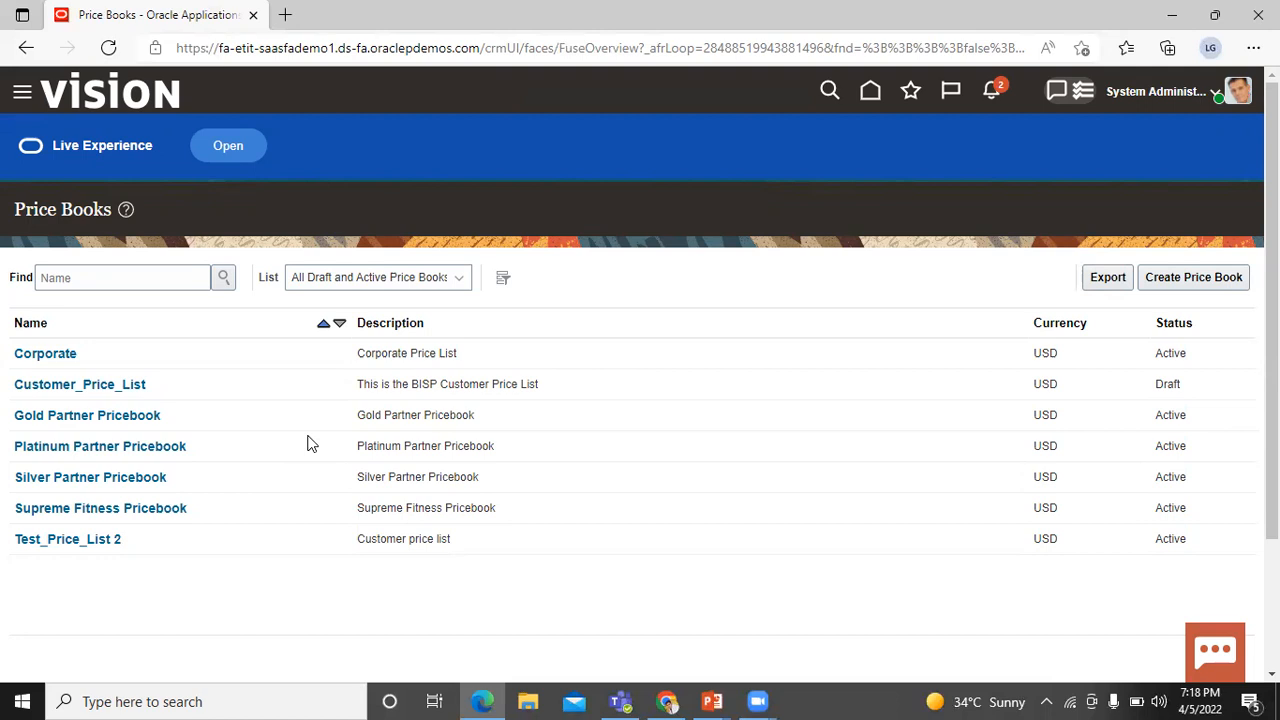
- Rename the Customer_Price_List price book as Customer_Price_List 2 and save and close it
click(111, 385)
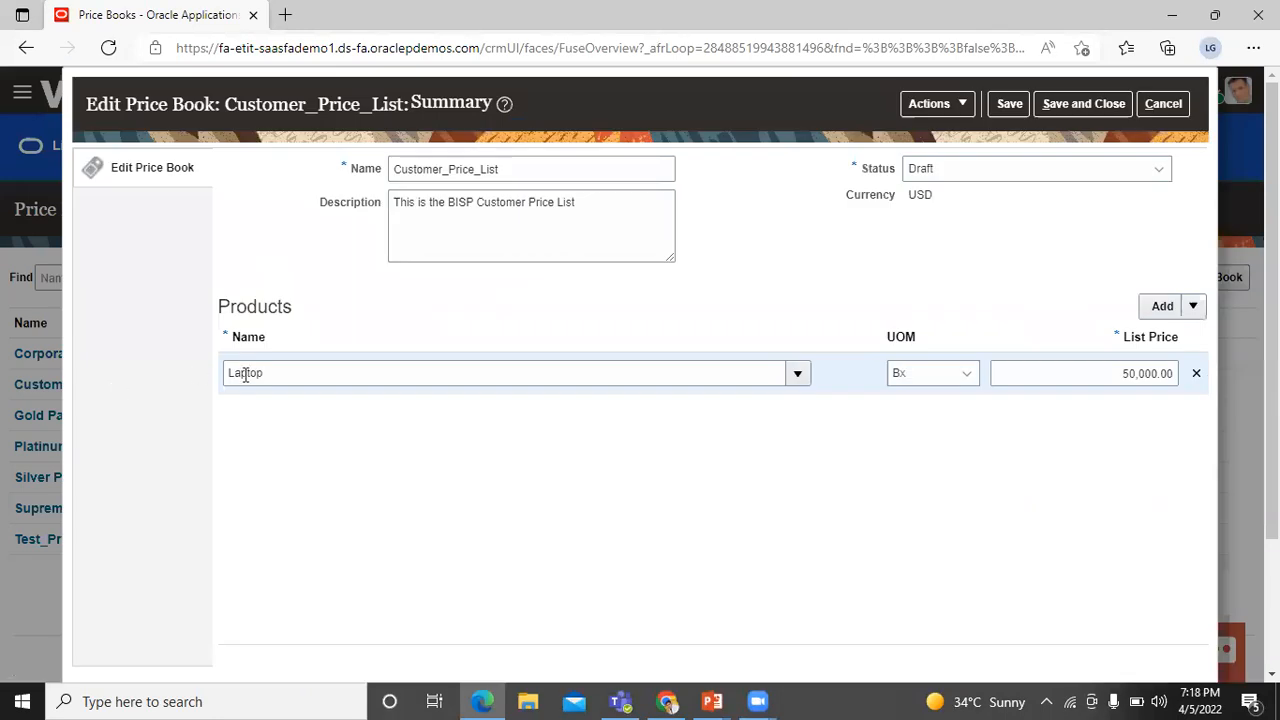
click(543, 170)
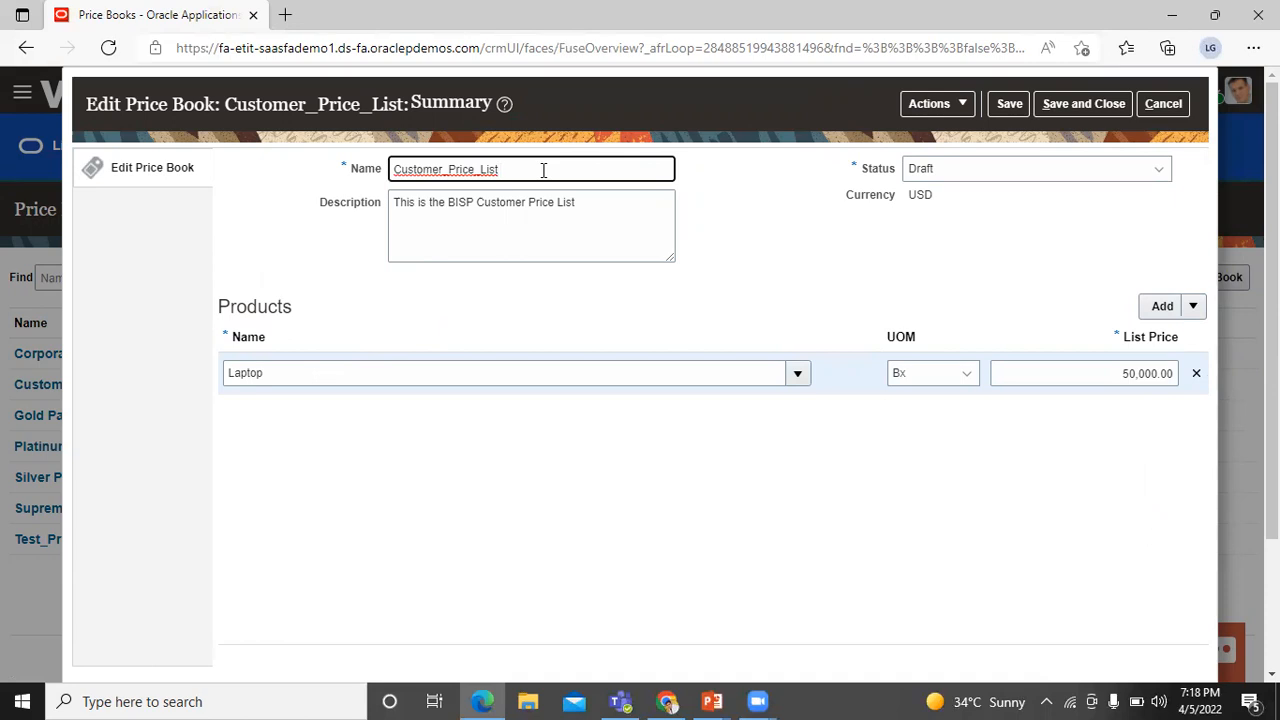
text(2)
click(1095, 107)
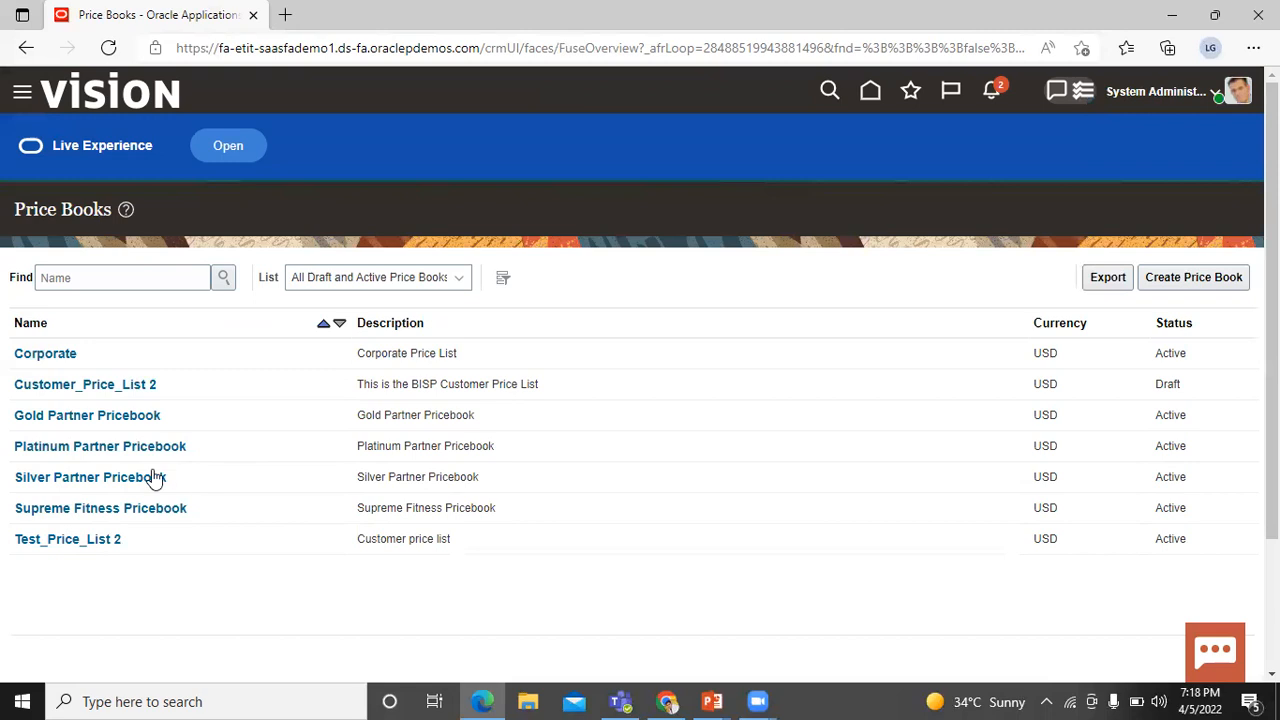
- Set the status of the Customer_Price_List 2 price book to Active and save and close it
click(108, 393)
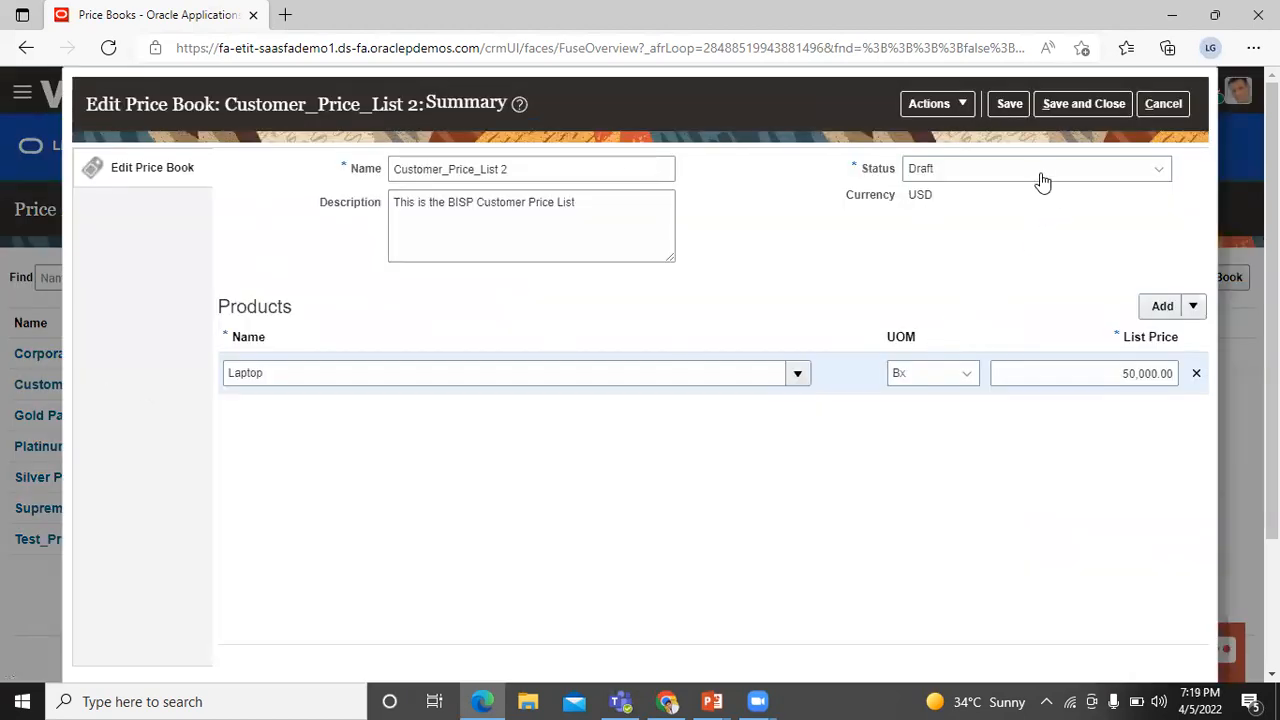
click(1044, 178)
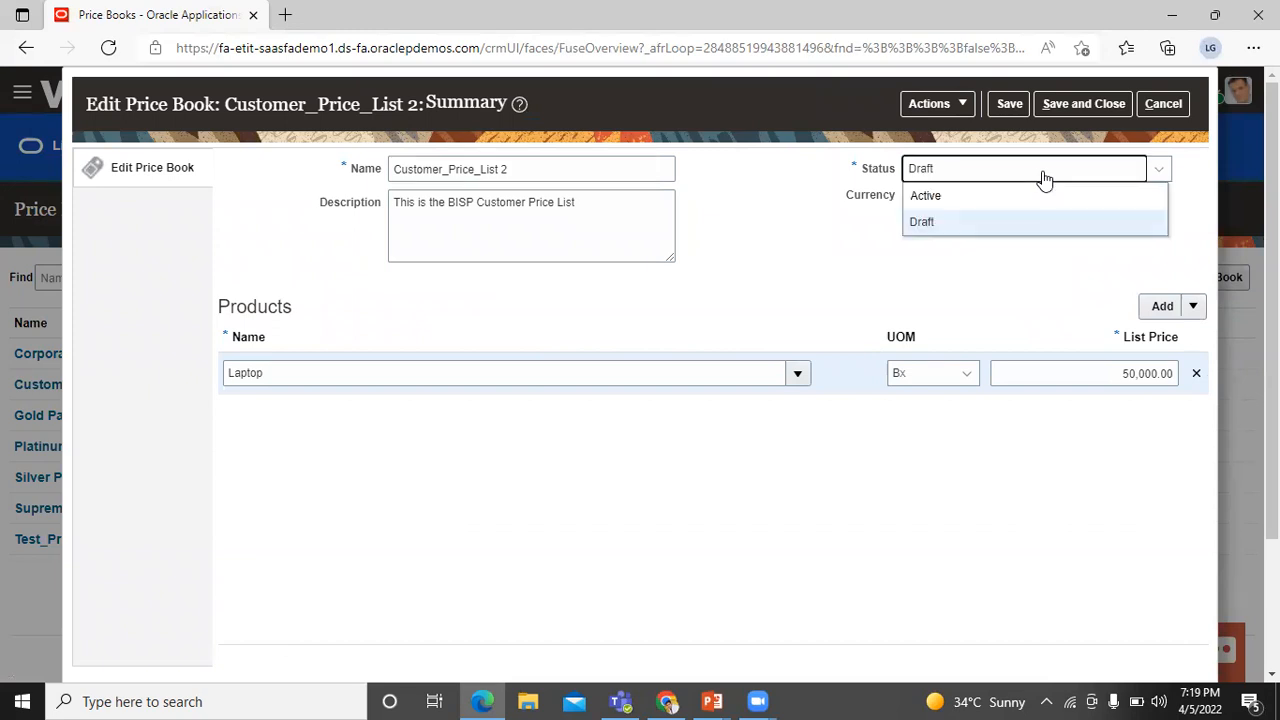
click(967, 195)
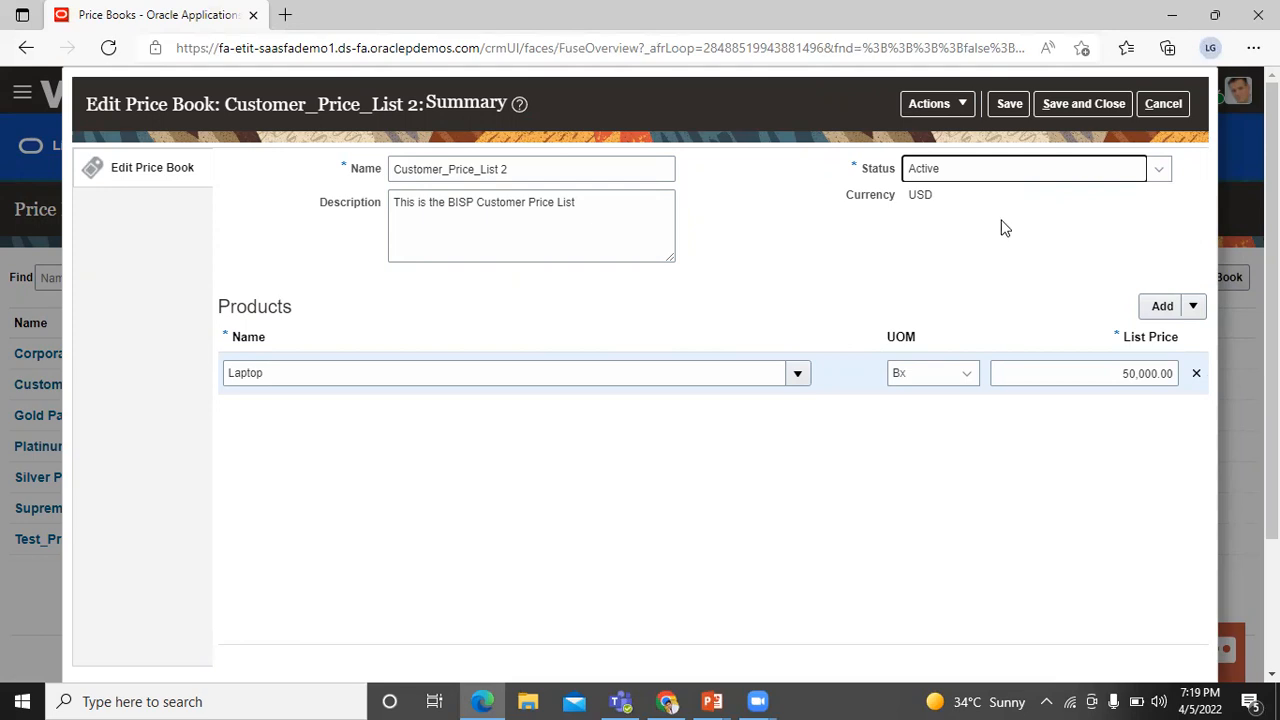
click(1089, 107)
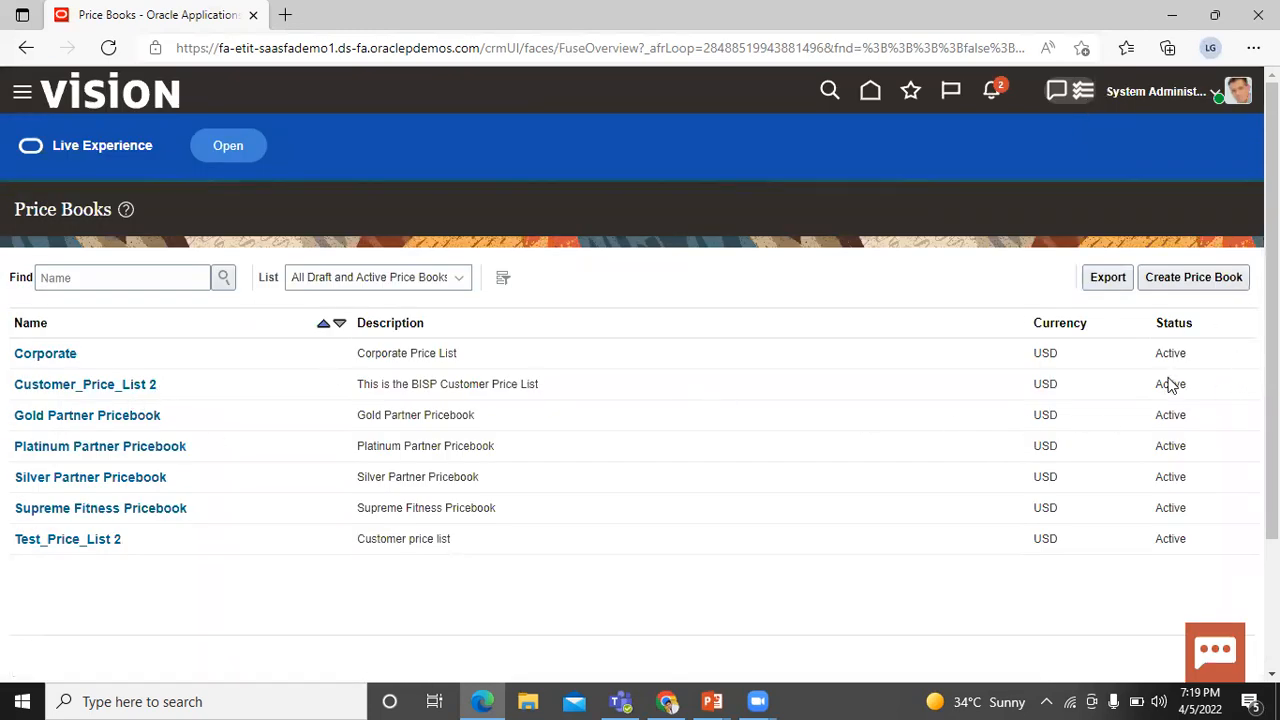
- Open the Customer_Price_List 2 price book and review the status options available for it
click(111, 384)
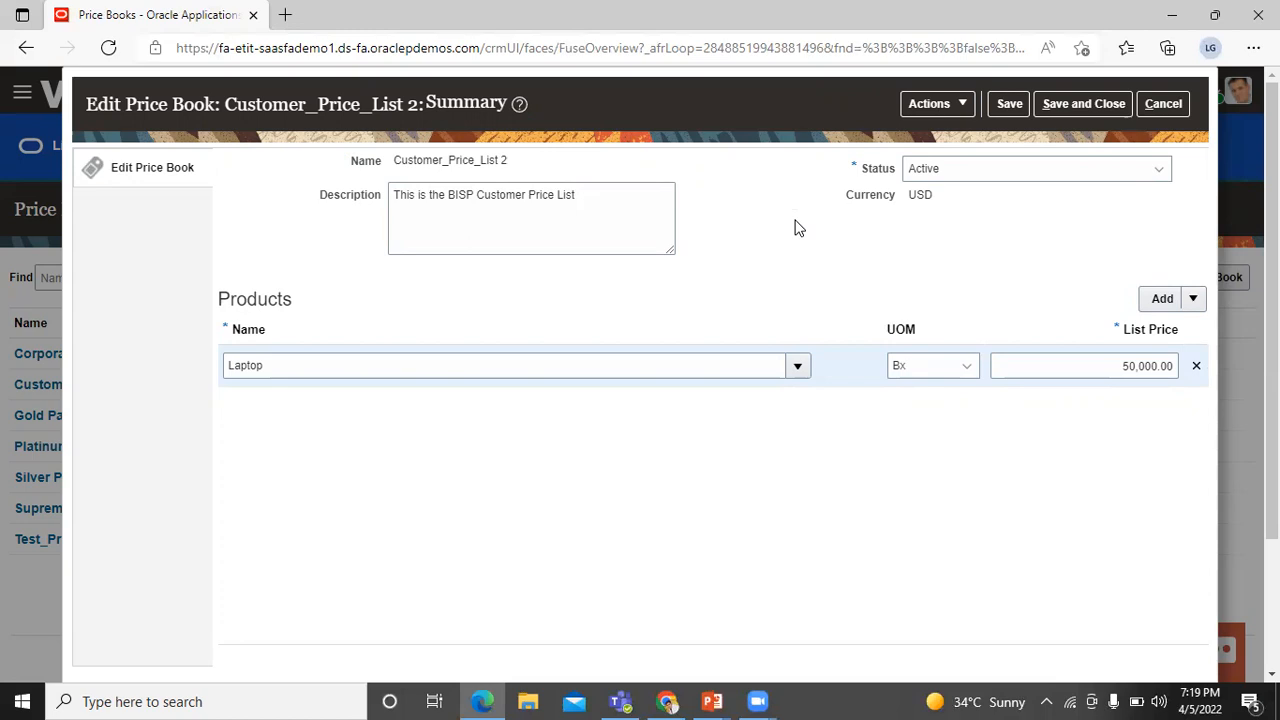
click(1130, 178)
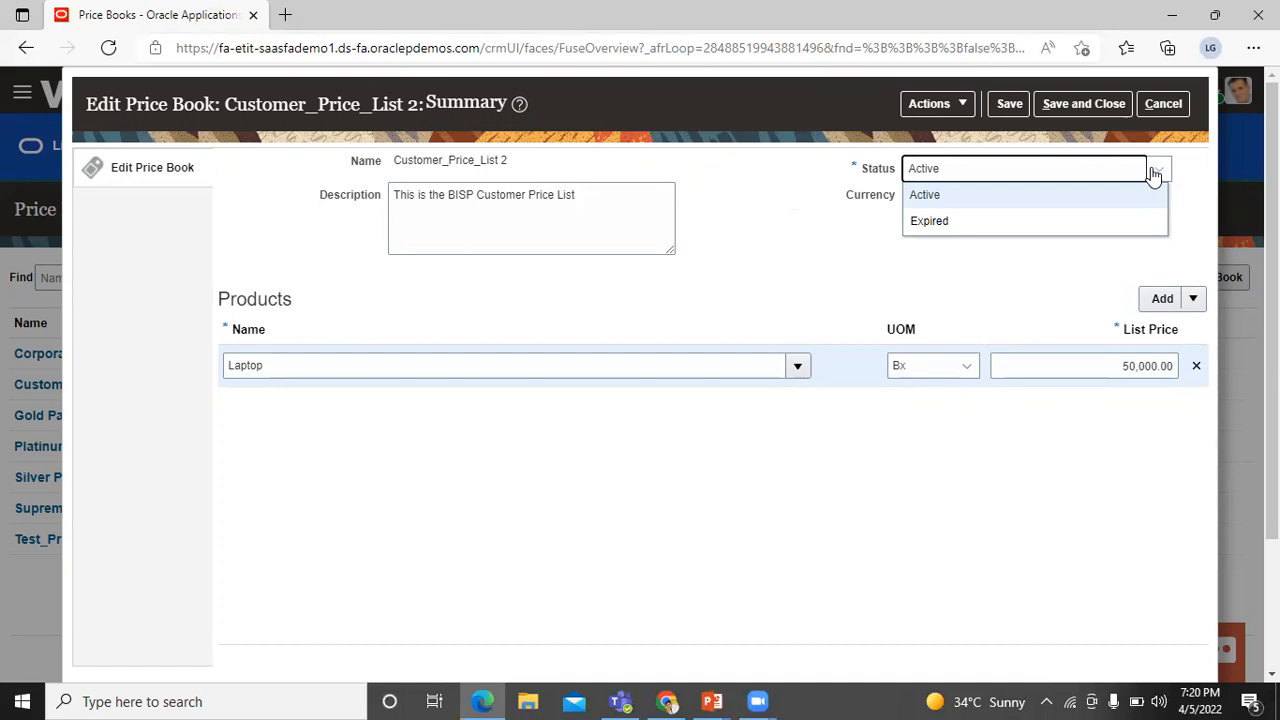
click(1153, 175)
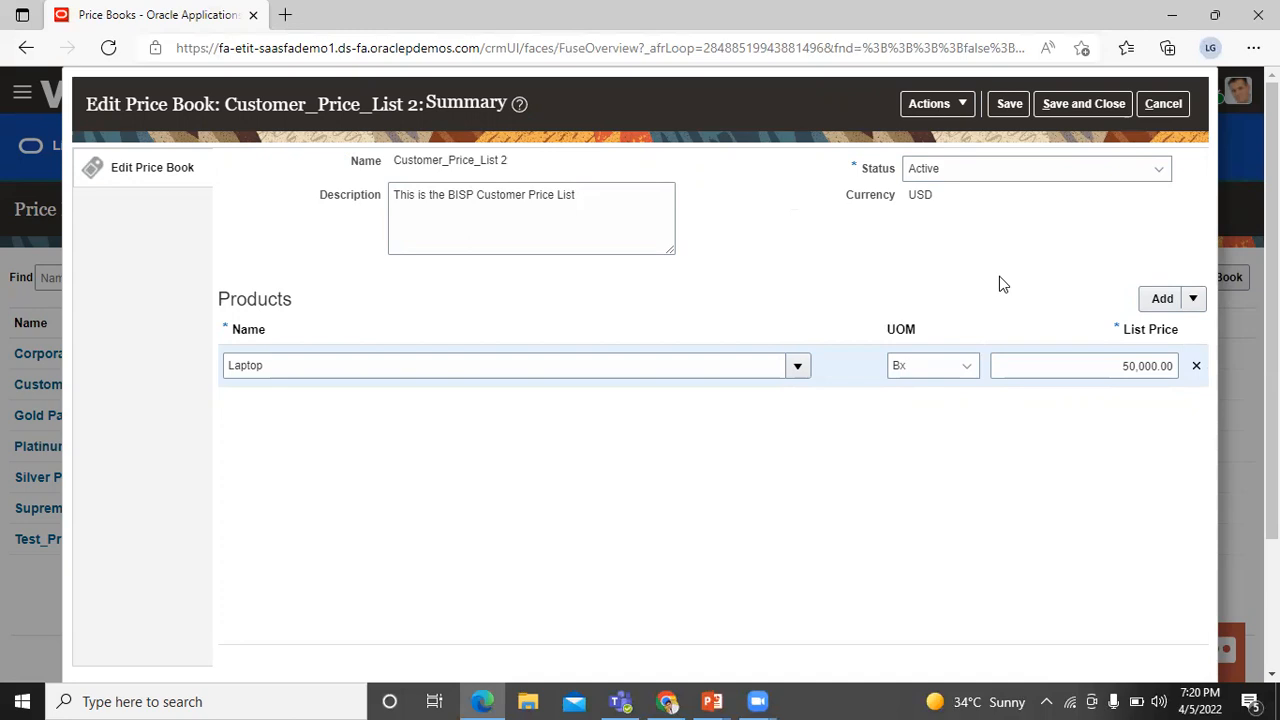
- Copy the Customer_Price_List 2 price book under the new name Customer_Price_List_Copy and save and close the copy
click(950, 103)
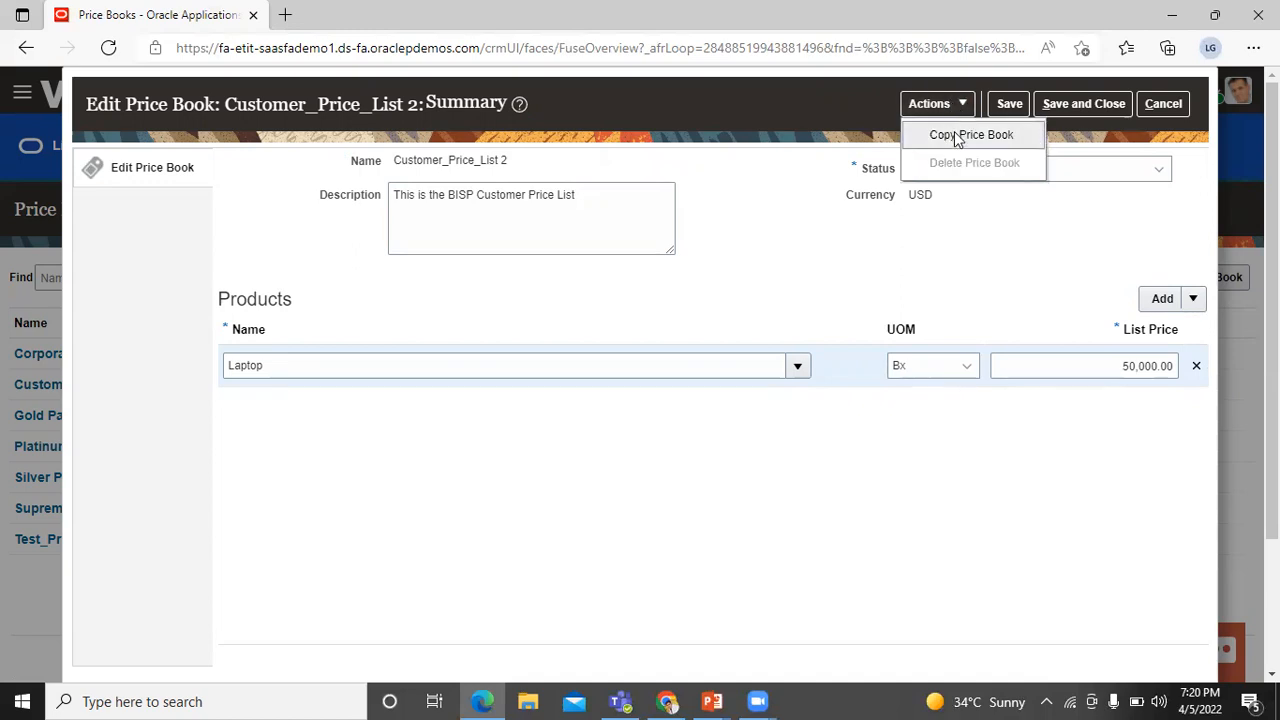
click(954, 135)
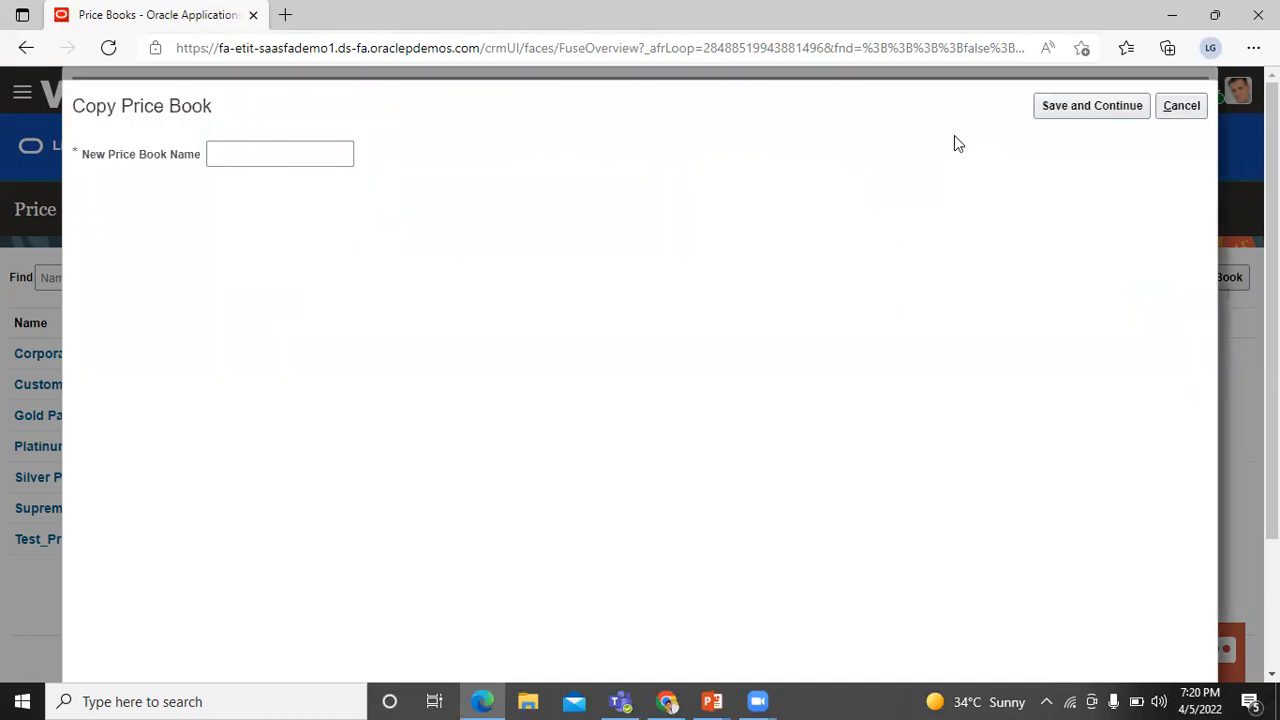
click(303, 156)
text(Cust)
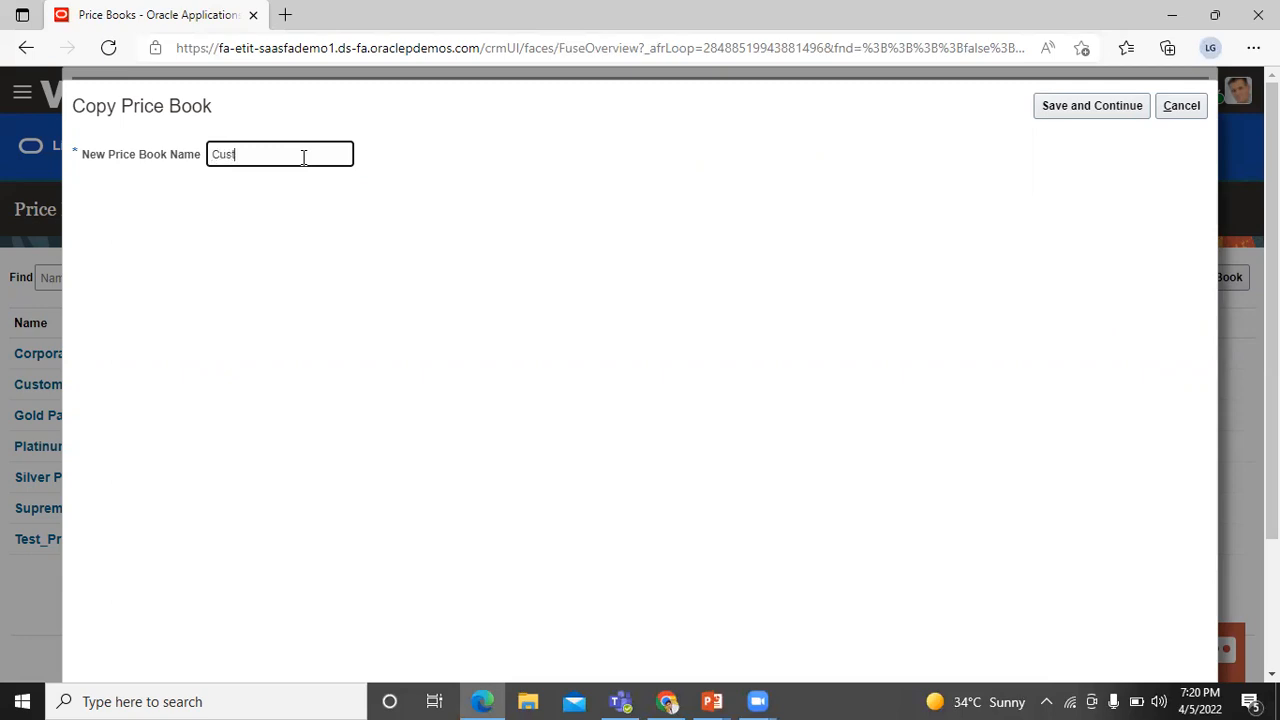
text(omer_Price_Test_Copy)
click(1068, 108)
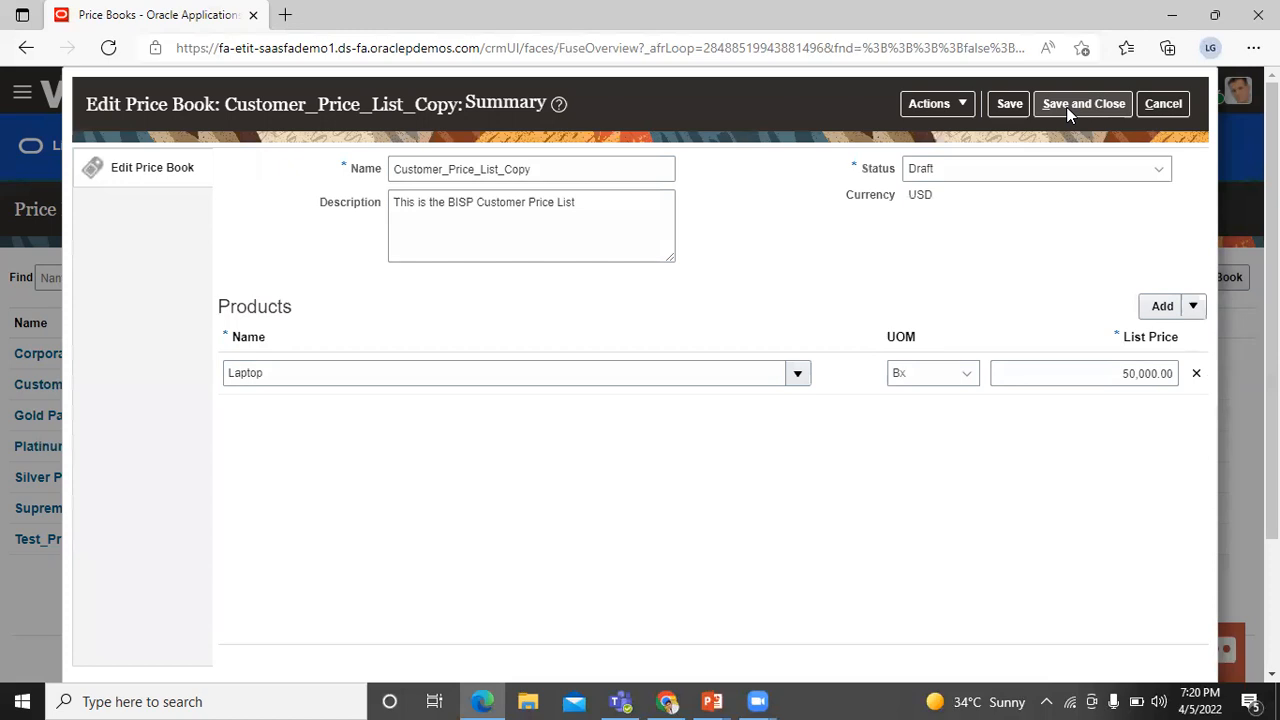
click(1068, 108)
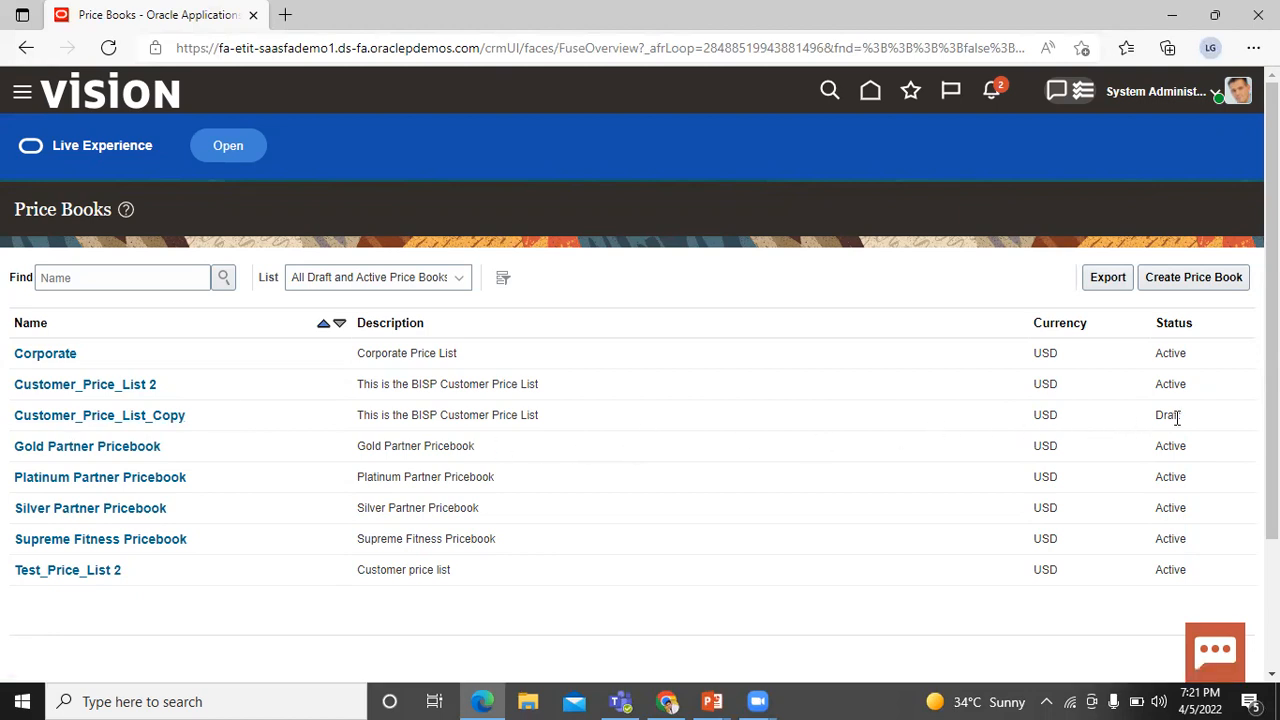
- Check whether the active Customer_Price_List 2 price book can be deleted, and save and close it
click(105, 387)
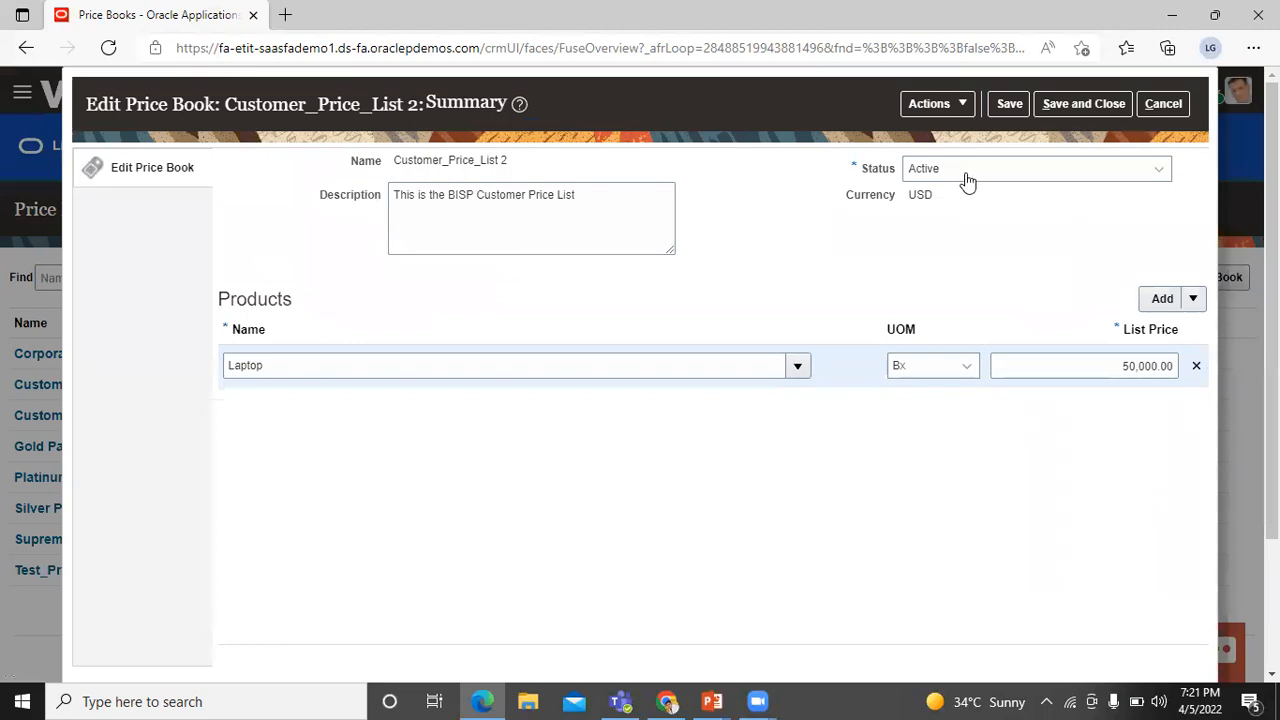
click(975, 178)
click(972, 177)
click(956, 103)
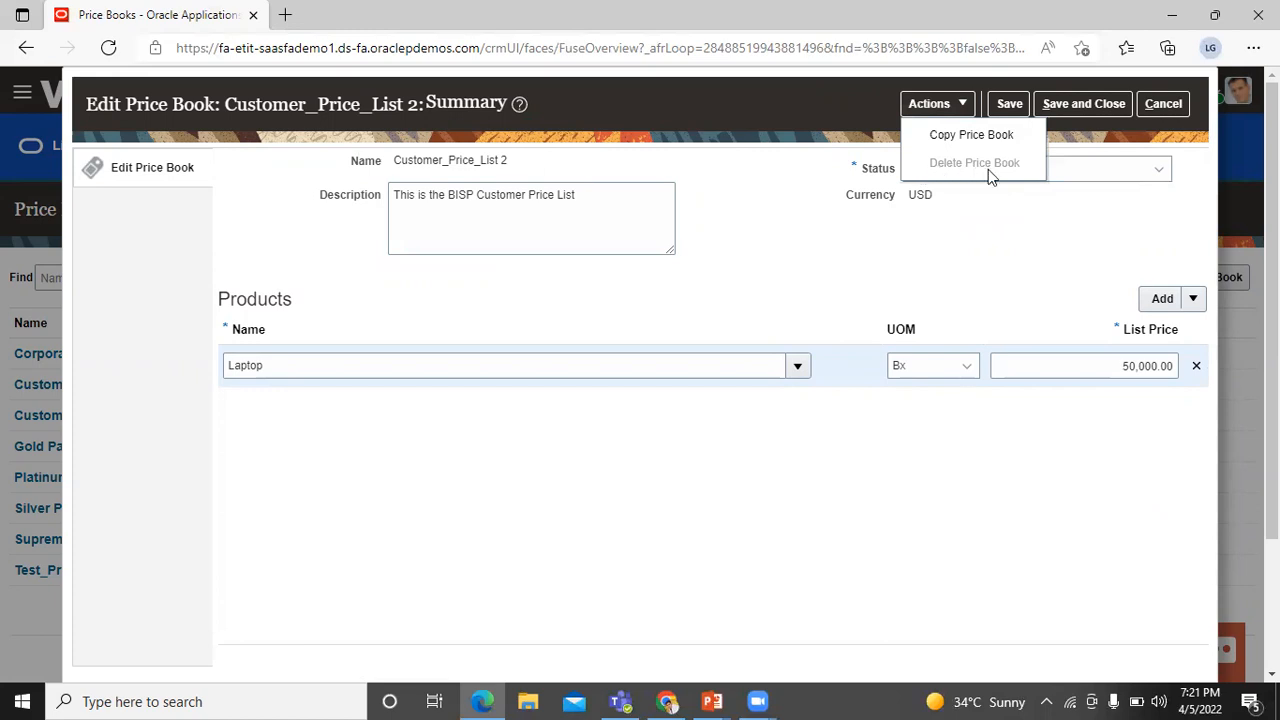
click(937, 231)
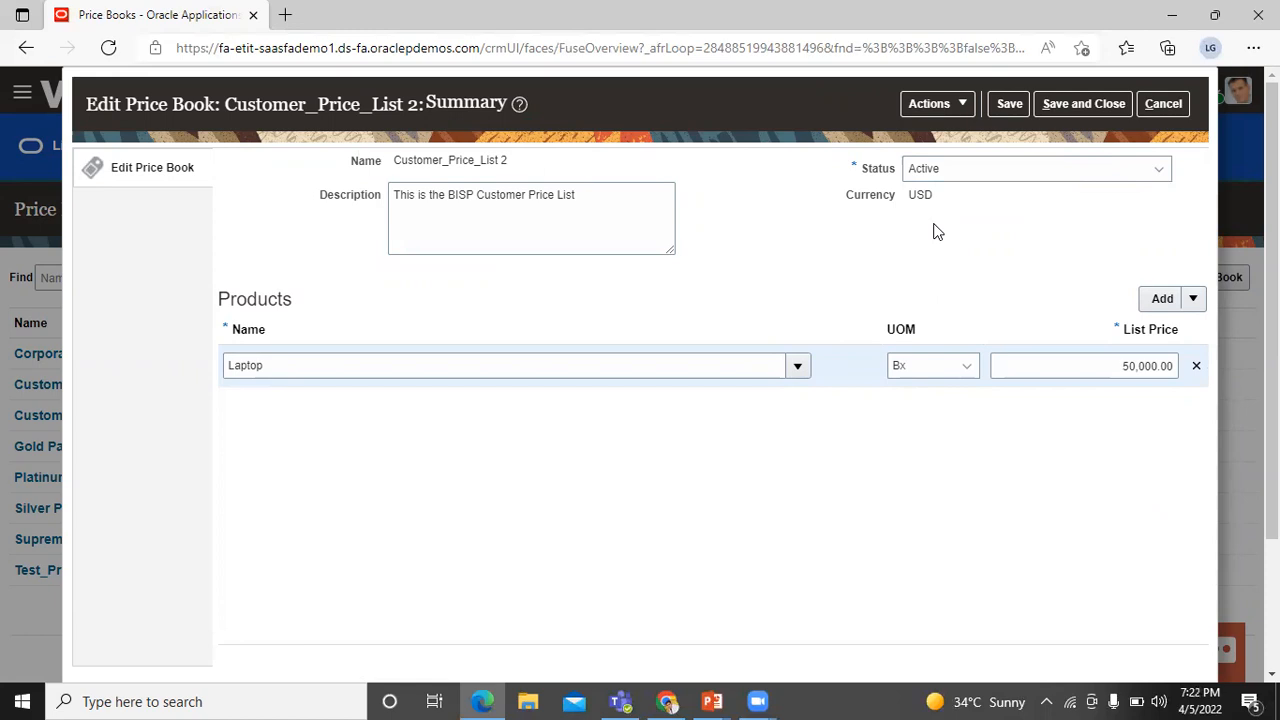
click(1080, 101)
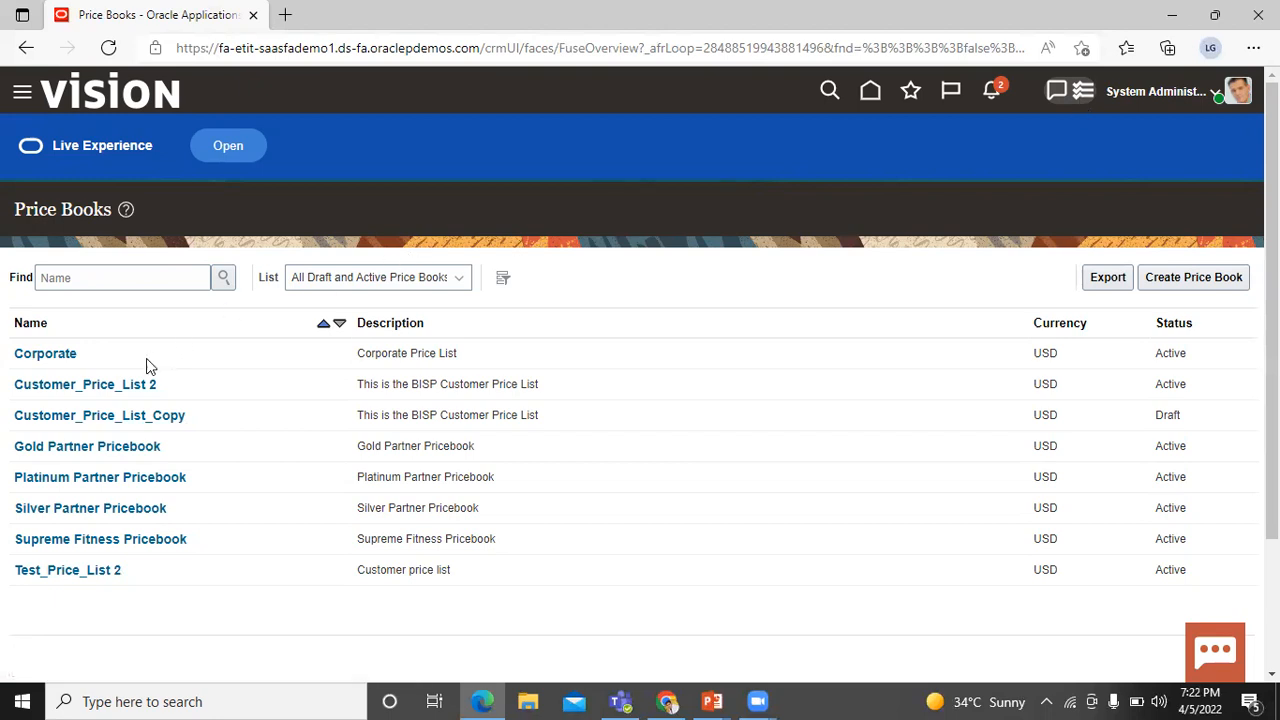
- Delete the draft price book Customer_Price_List_Copy
click(87, 417)
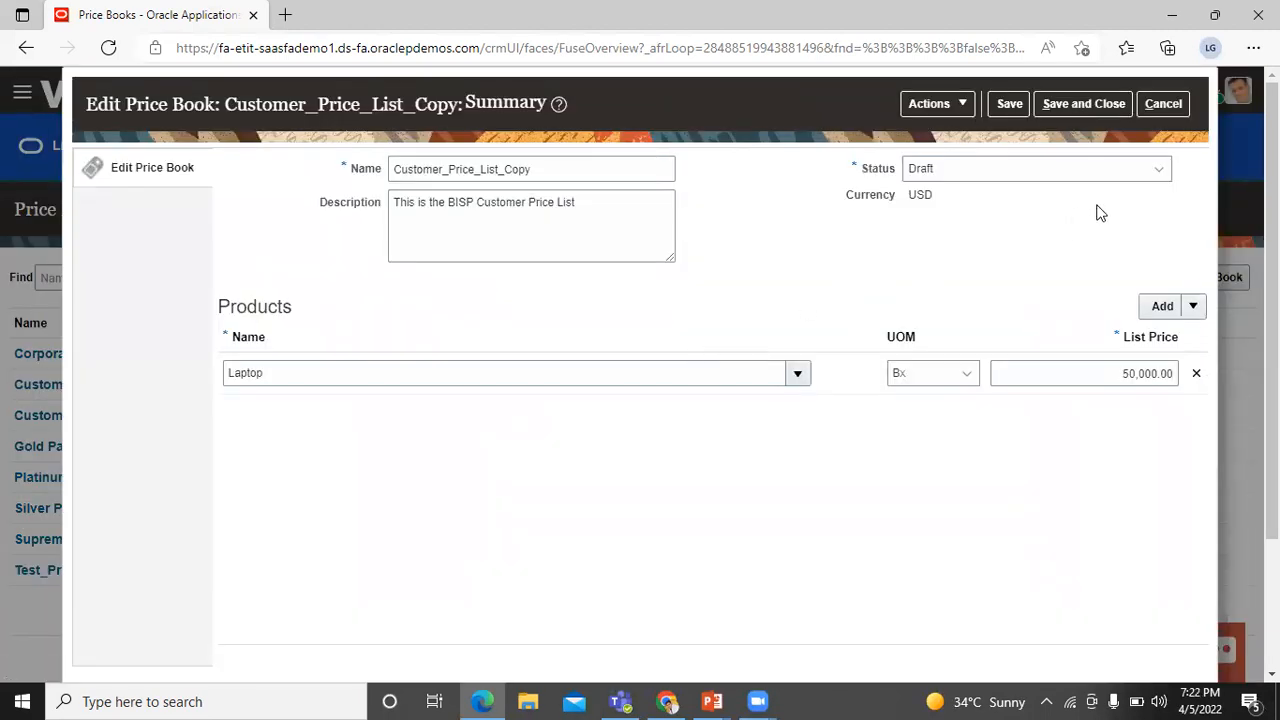
click(939, 109)
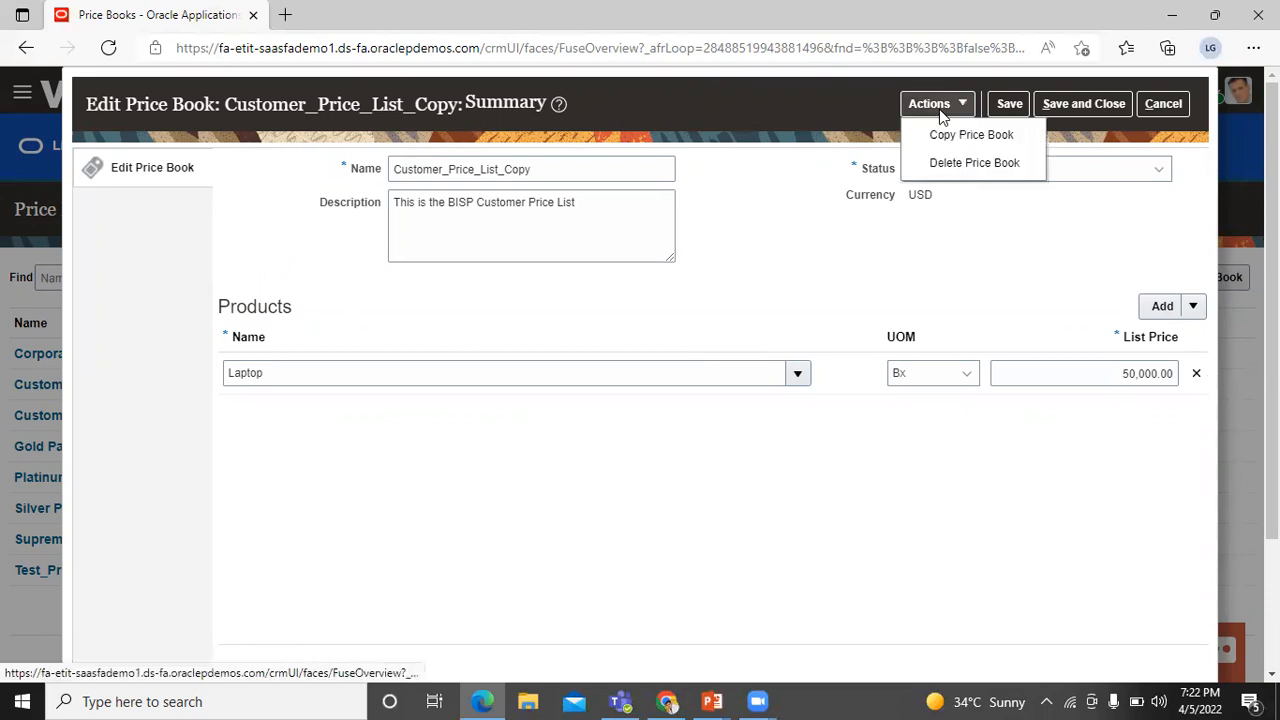
click(935, 166)
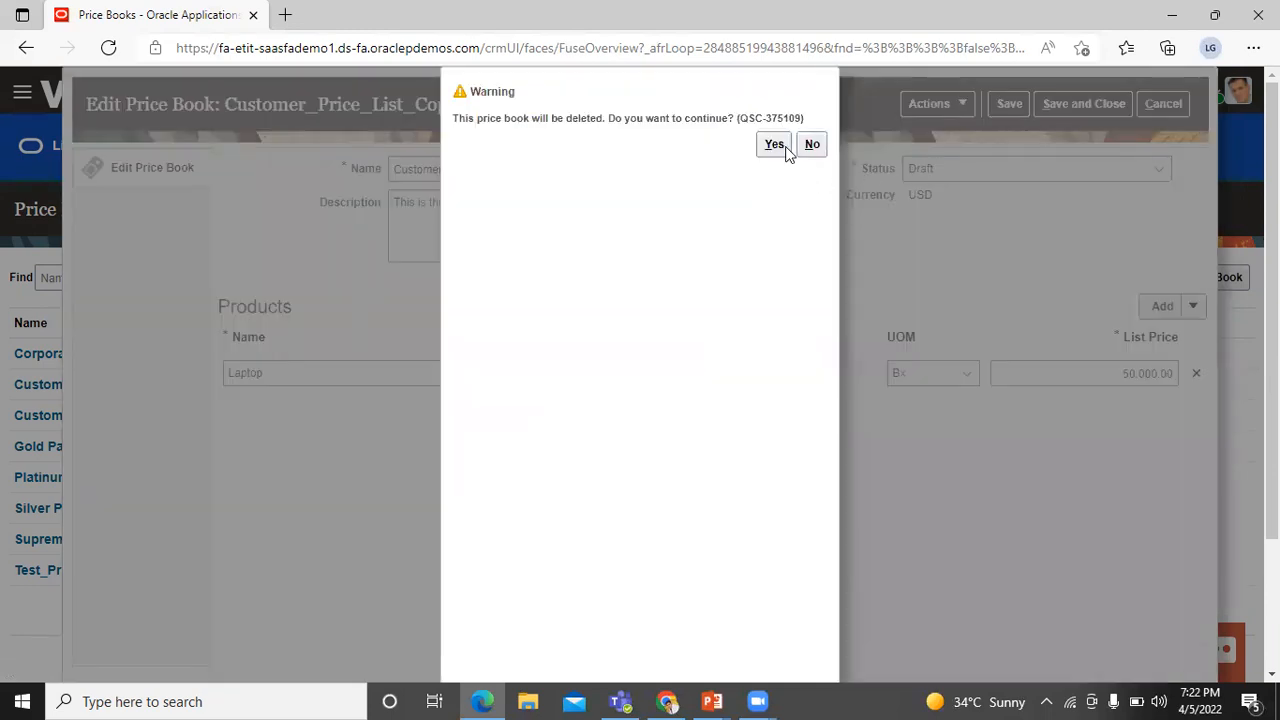
click(775, 145)
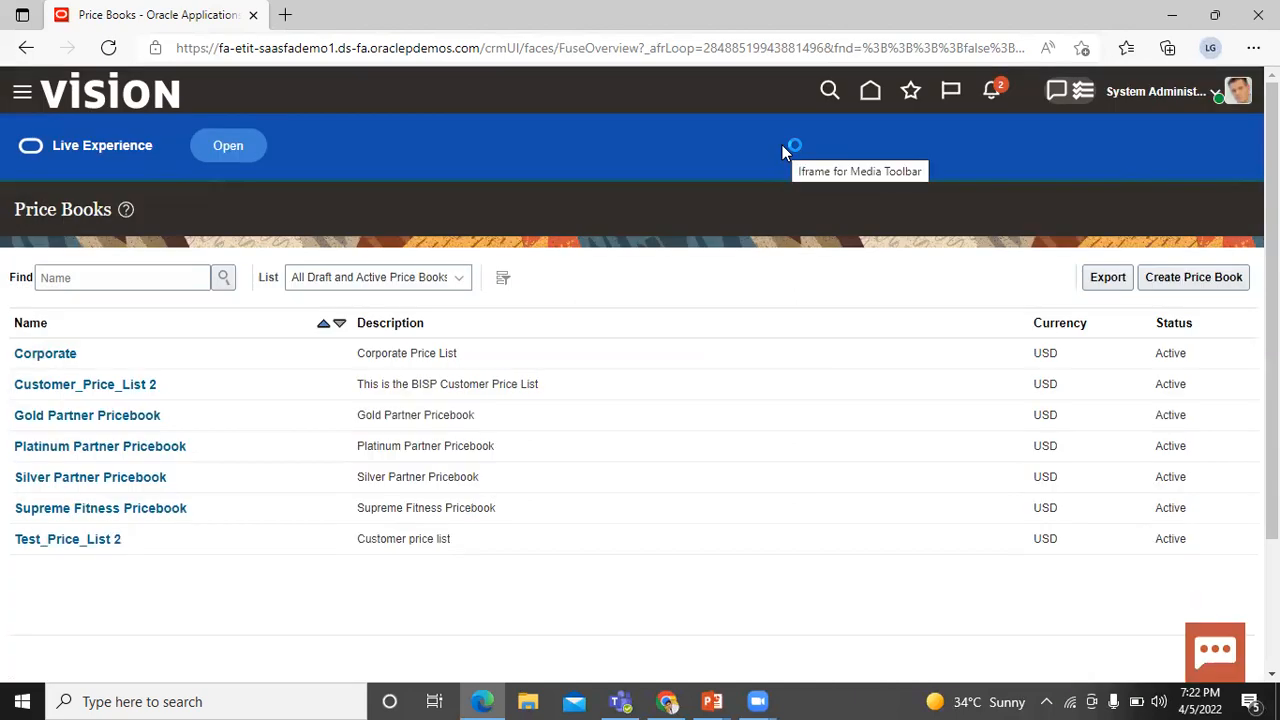